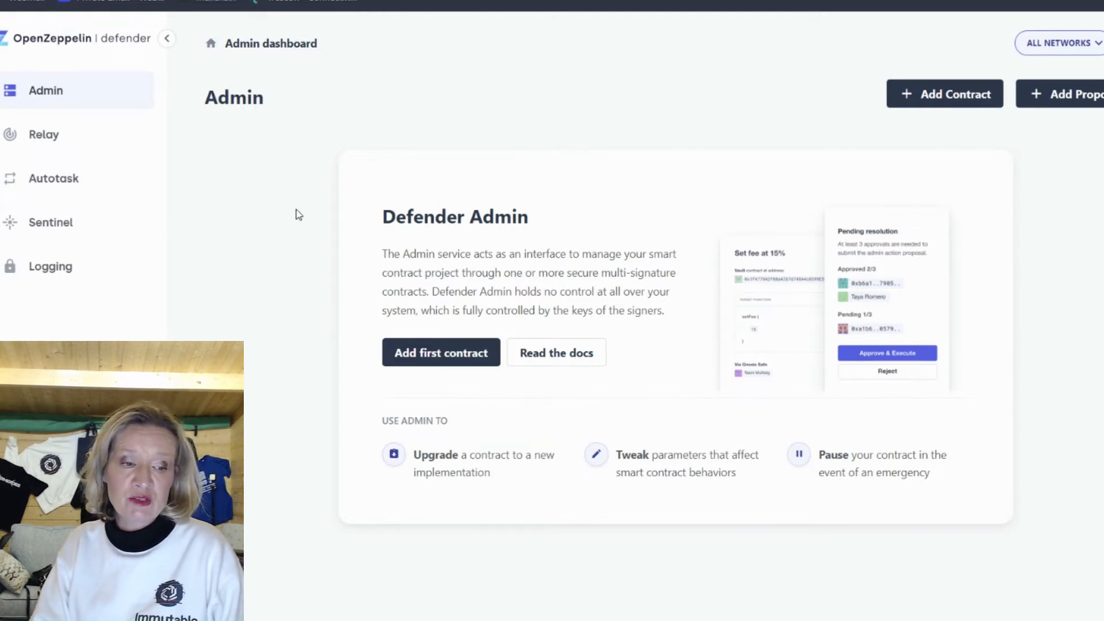
Create a relayer named YTTEST on the Mumbai testnet and acknowledge that its secret key has been written down
{"action": "left_click", "coordinate": [37, 138]}
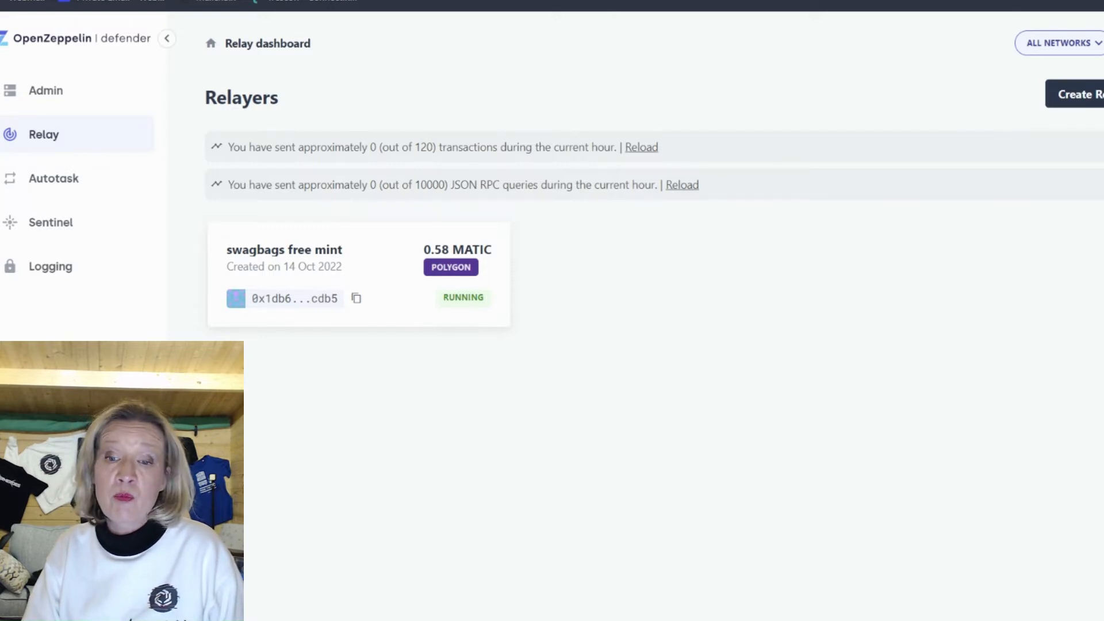
{"action": "key", "text": "alt+shift+m"}
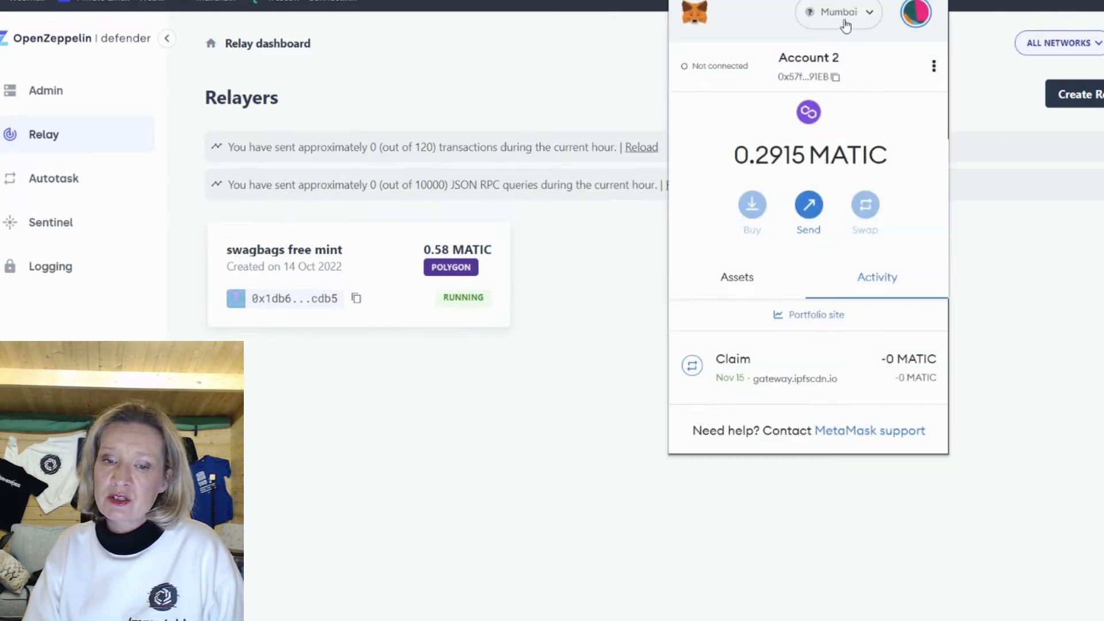
{"action": "left_click", "coordinate": [1085, 102]}
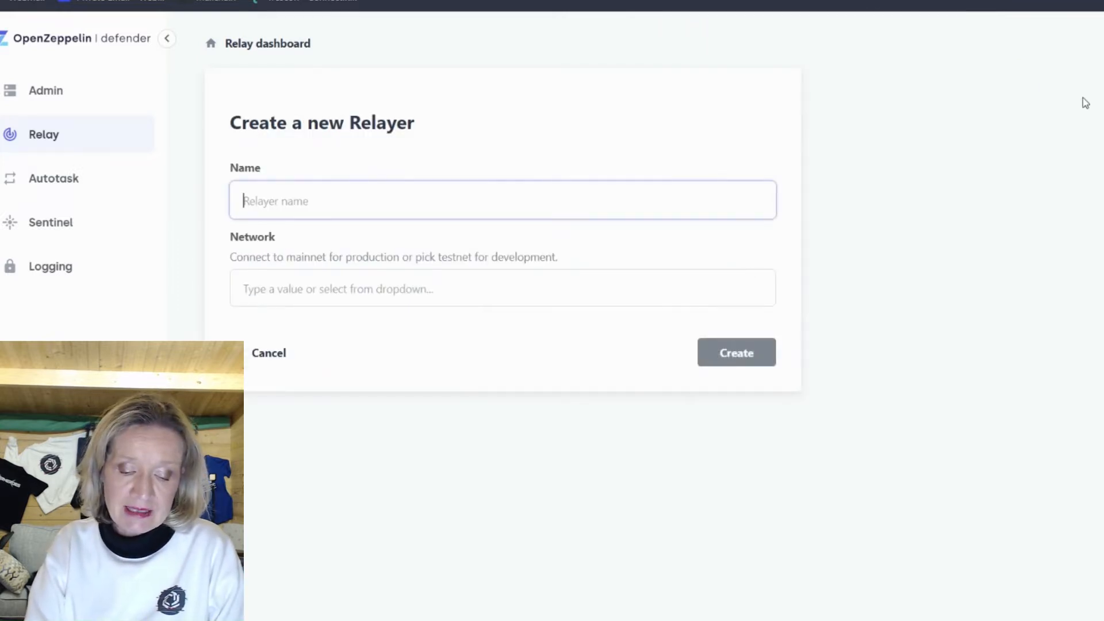
{"action": "type", "text": "YTTEST"}
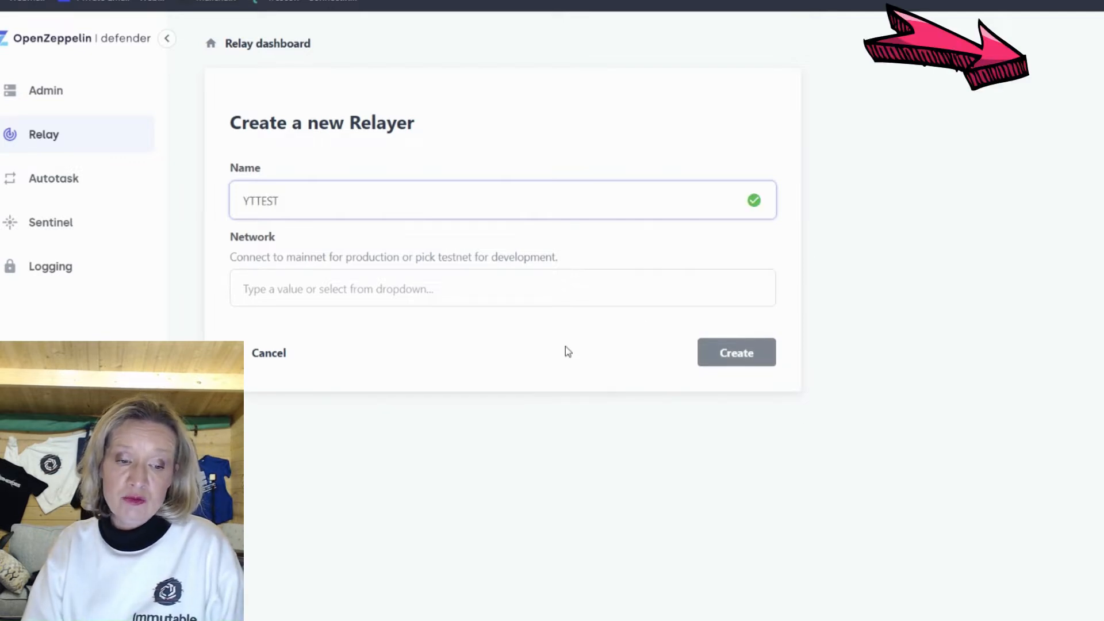
{"action": "left_click", "coordinate": [455, 303]}
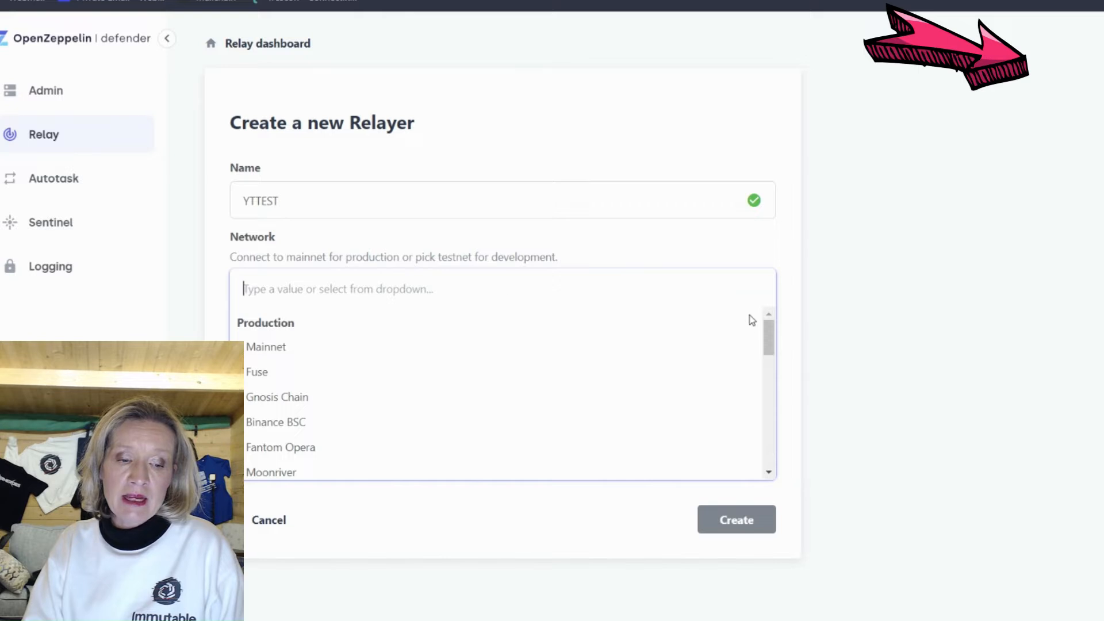
{"action": "scroll", "coordinate": [774, 337], "scroll_direction": "down", "scroll_amount": 5}
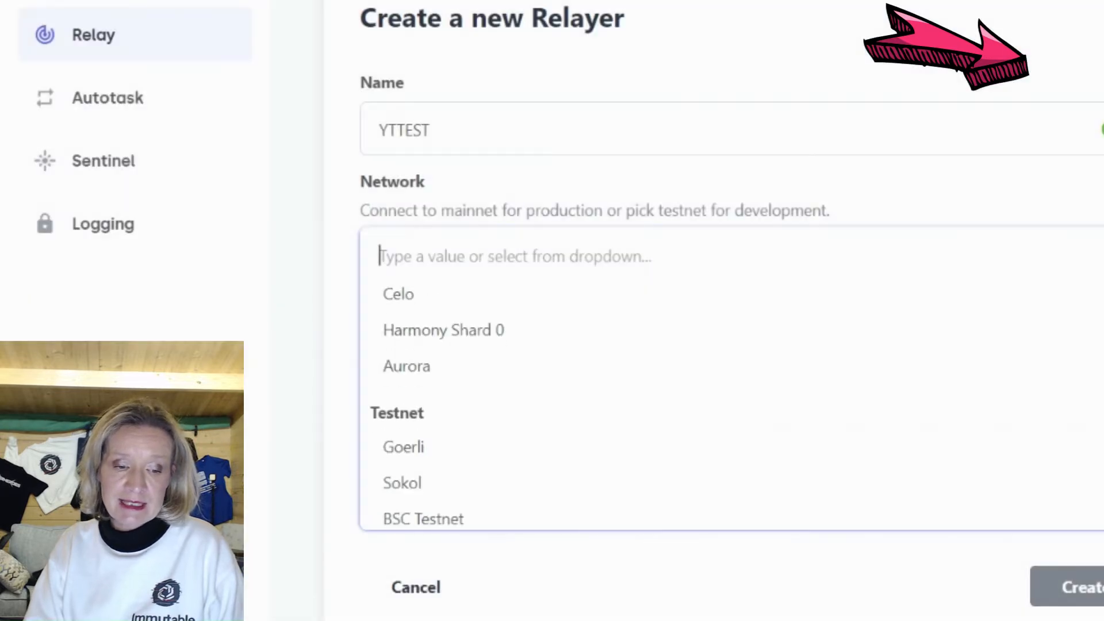
{"action": "scroll", "coordinate": [437, 374], "scroll_direction": "down", "scroll_amount": 3}
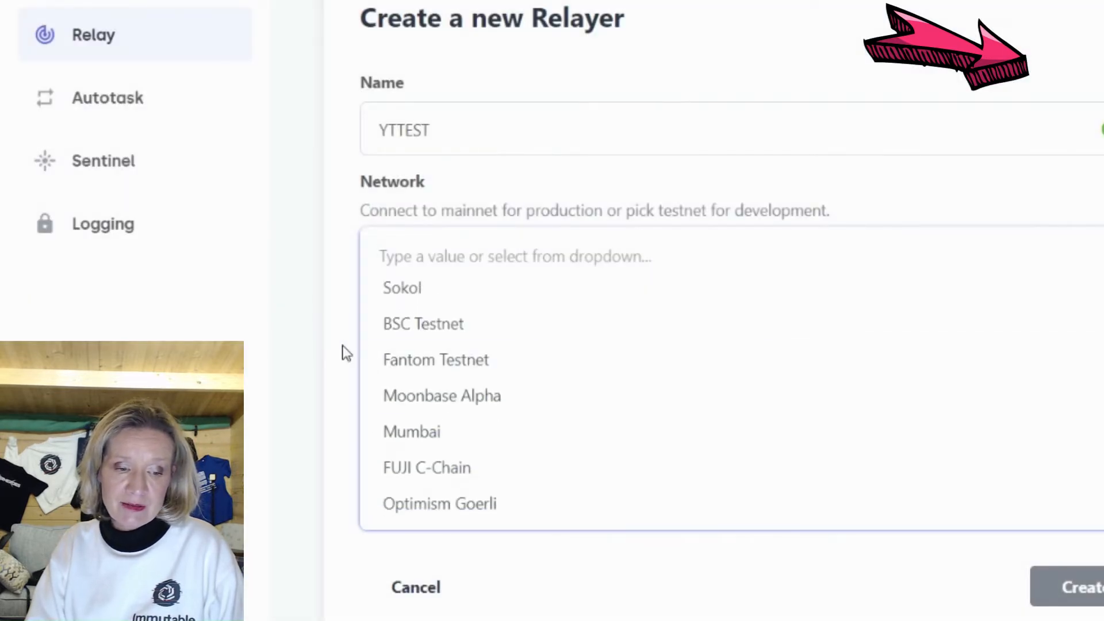
{"action": "left_click", "coordinate": [406, 440]}
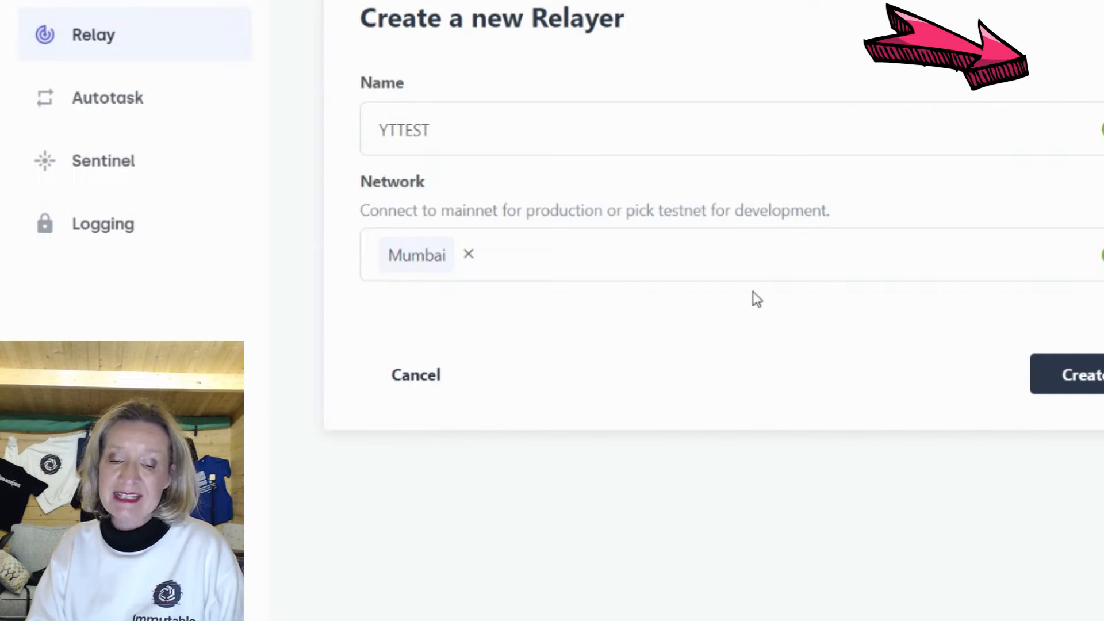
{"action": "left_click", "coordinate": [1099, 377]}
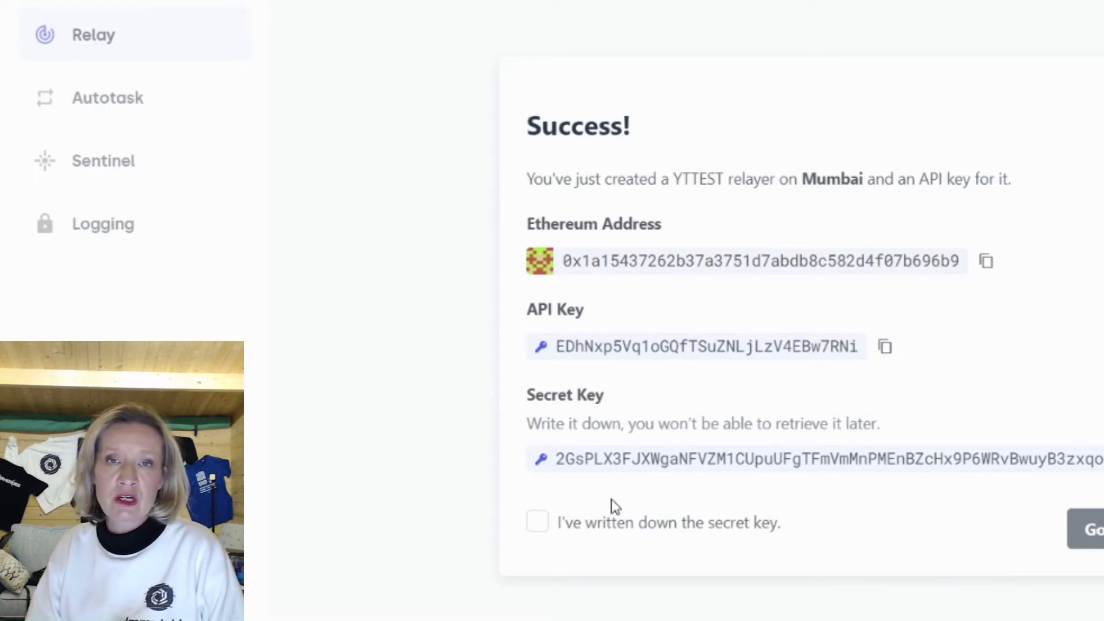
{"action": "left_click", "coordinate": [537, 522]}
{"action": "left_click", "coordinate": [1092, 529]}
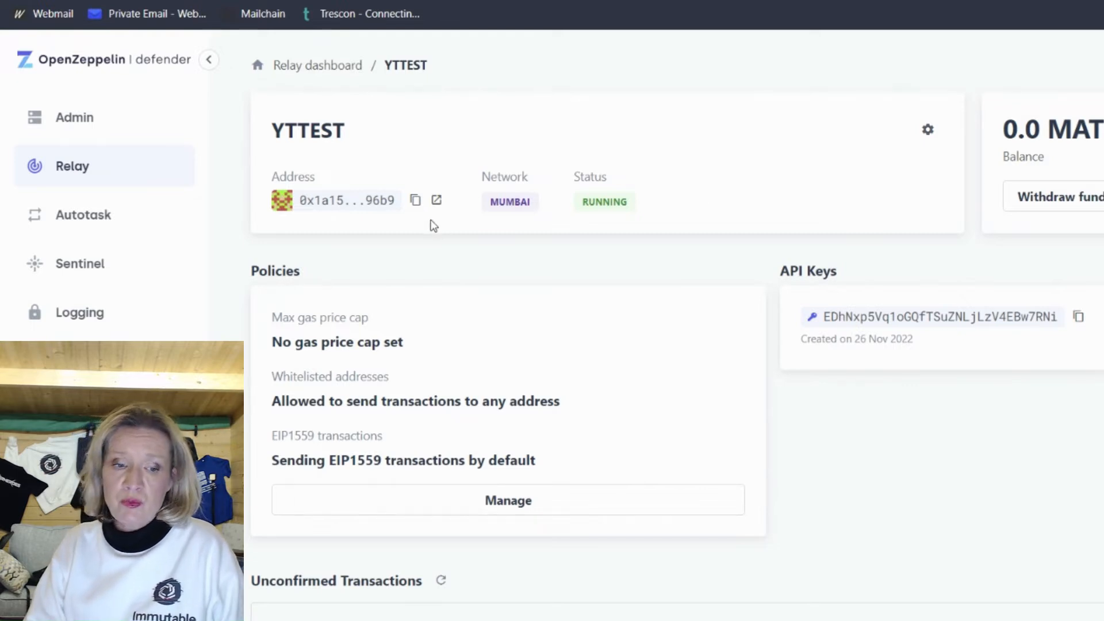
Copy the YTTEST relayer's address, send it 0.1 MATIC from the MetaMask wallet on Mumbai, and refresh the relayer page
{"action": "left_click", "coordinate": [415, 201]}
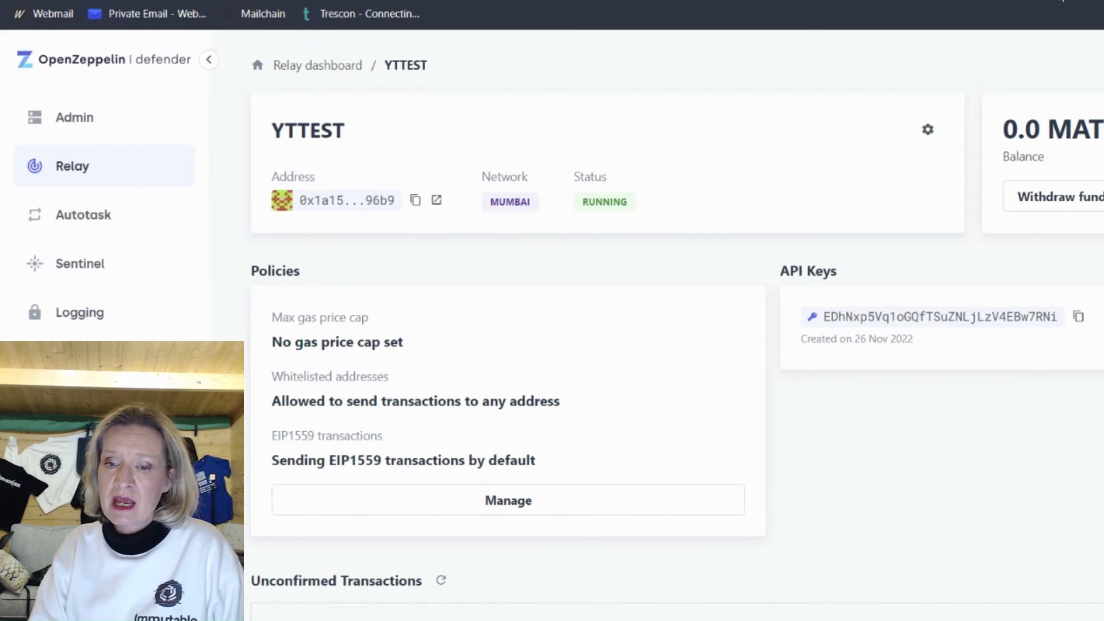
{"action": "left_click", "coordinate": [1061, 1]}
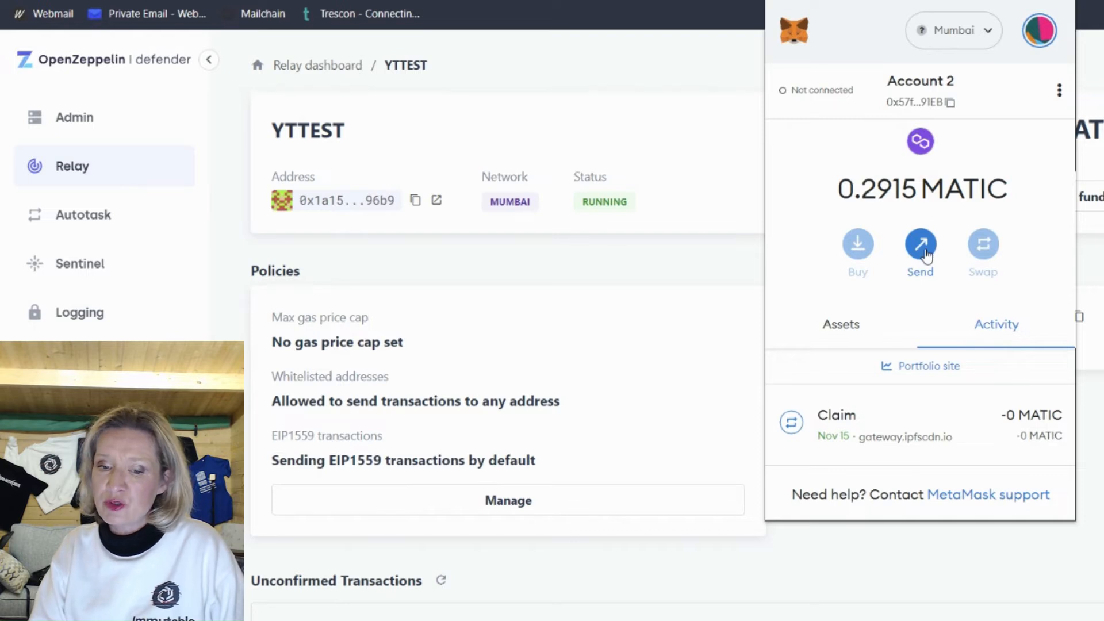
{"action": "left_click", "coordinate": [922, 246]}
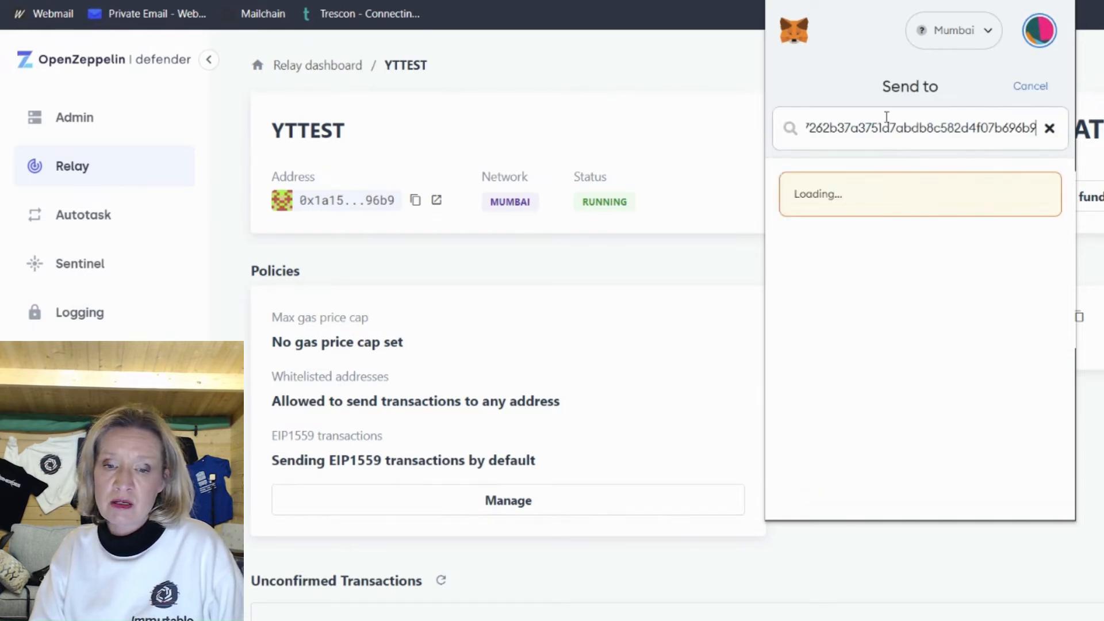
{"action": "key", "text": "ctrl+v"}
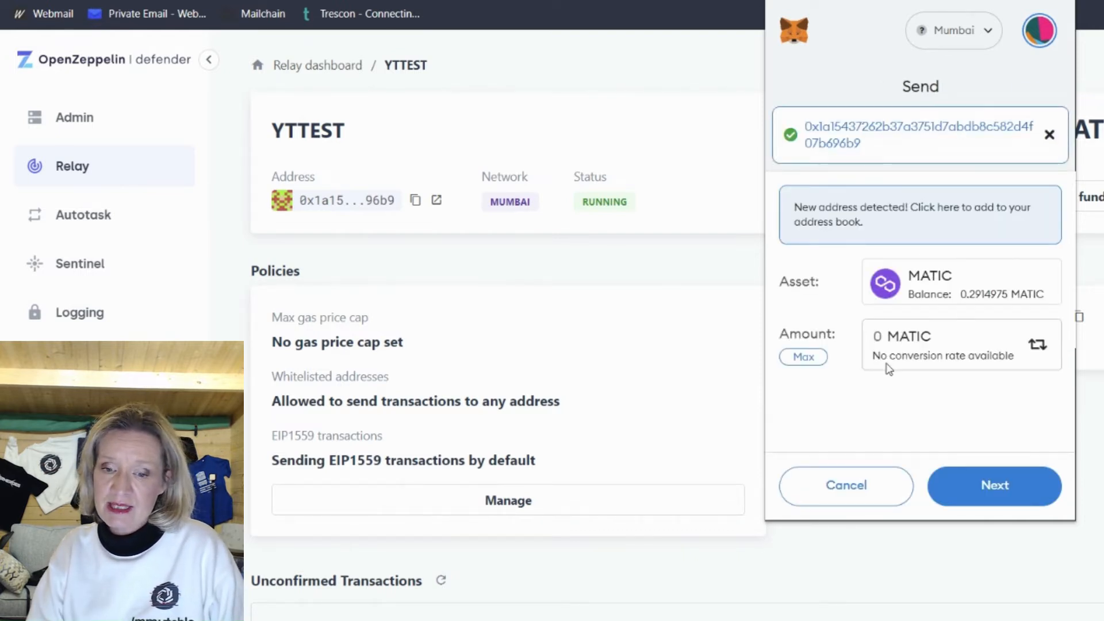
{"action": "type", "text": "1"}
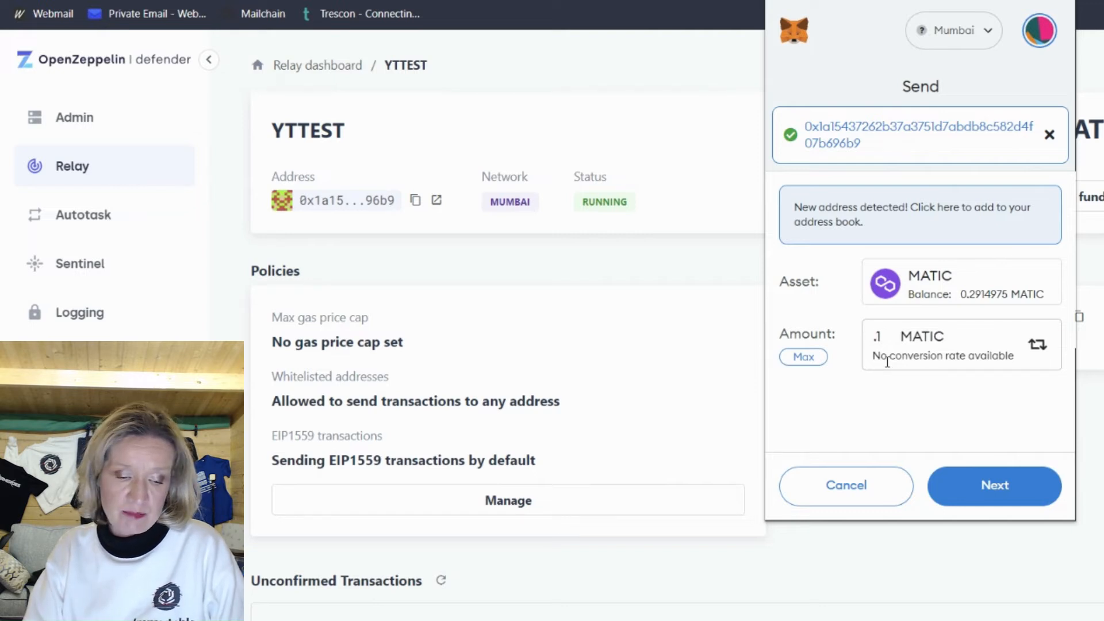
{"action": "left_click", "coordinate": [1015, 495]}
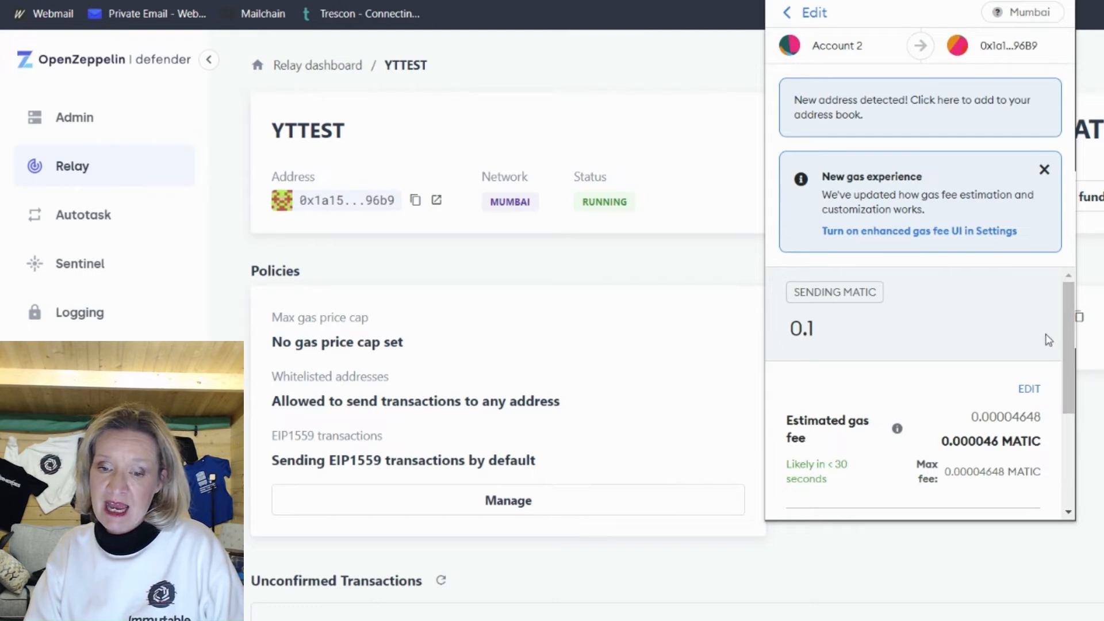
{"action": "scroll", "coordinate": [1065, 342], "scroll_direction": "down", "scroll_amount": 3}
{"action": "left_click", "coordinate": [1020, 483]}
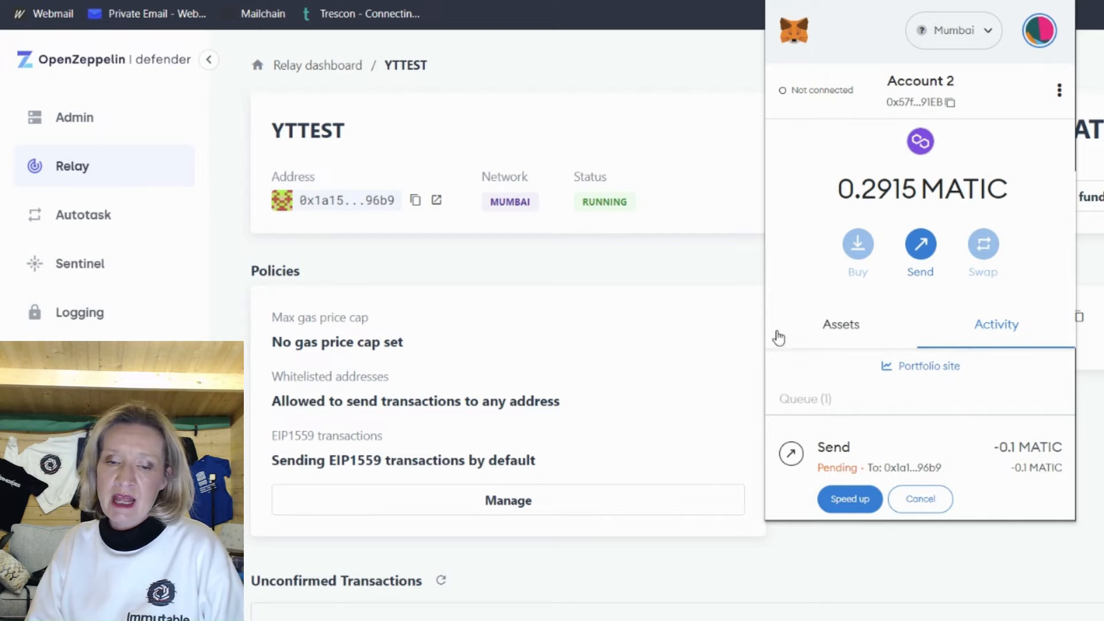
{"action": "left_click", "coordinate": [609, 268]}
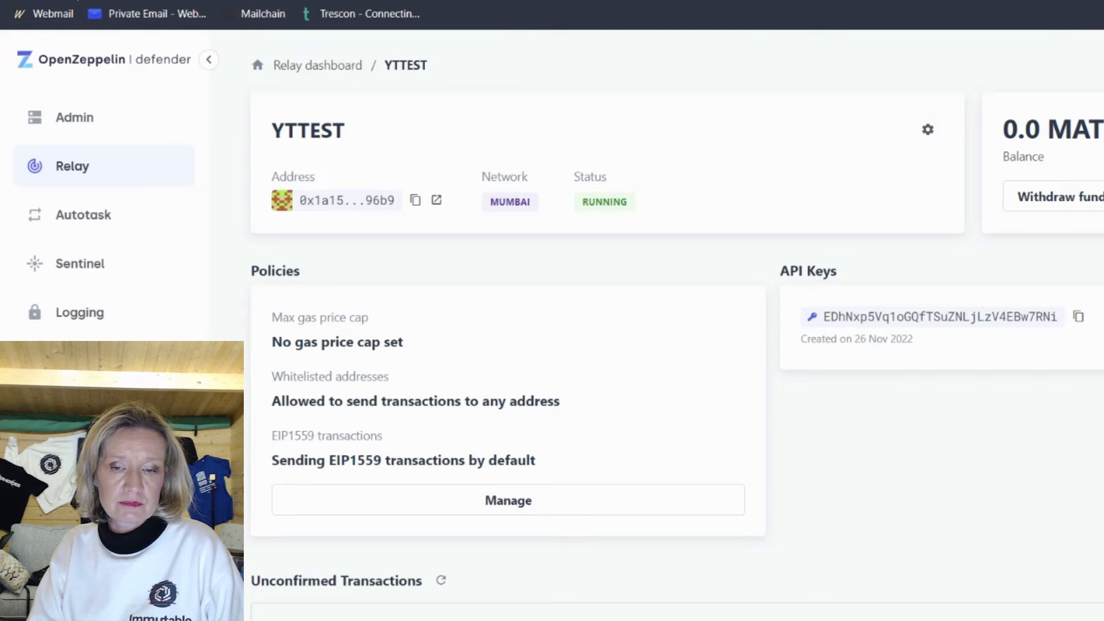
{"action": "left_click", "coordinate": [82, 2]}
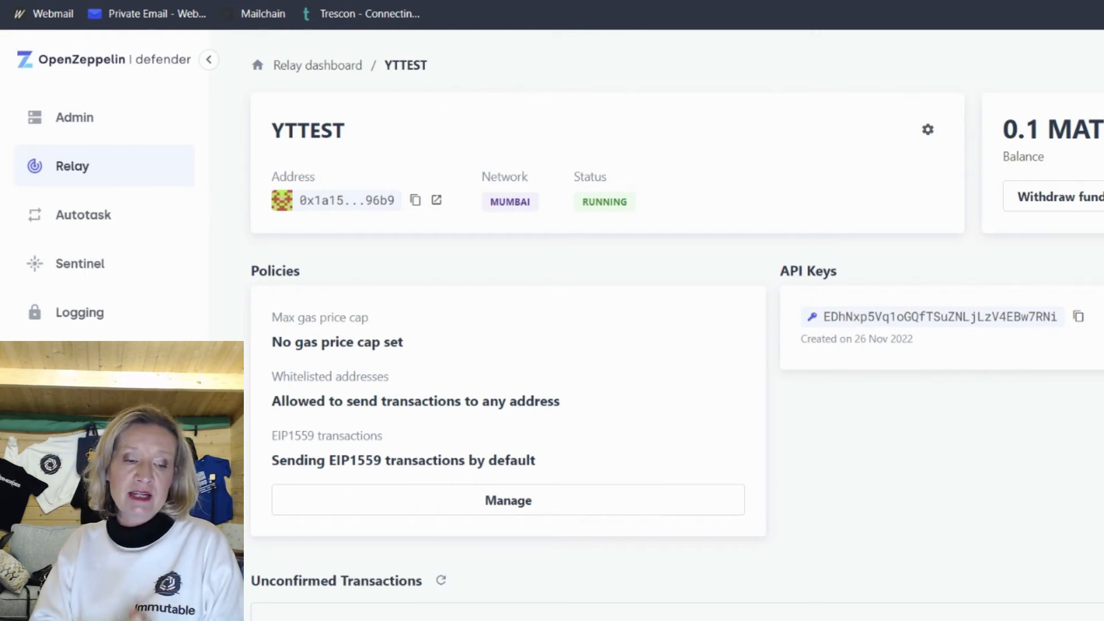
Start a new autotask named YTTEST with a webhook trigger and connect it to the YTTEST relayer
{"action": "left_click", "coordinate": [85, 218]}
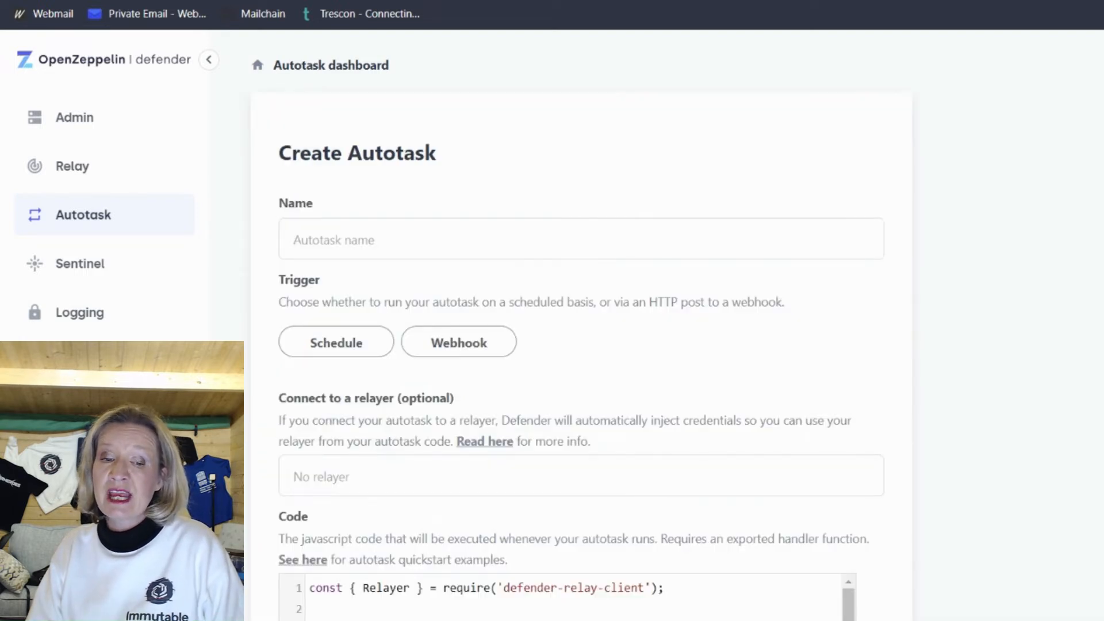
{"action": "left_click", "coordinate": [394, 237]}
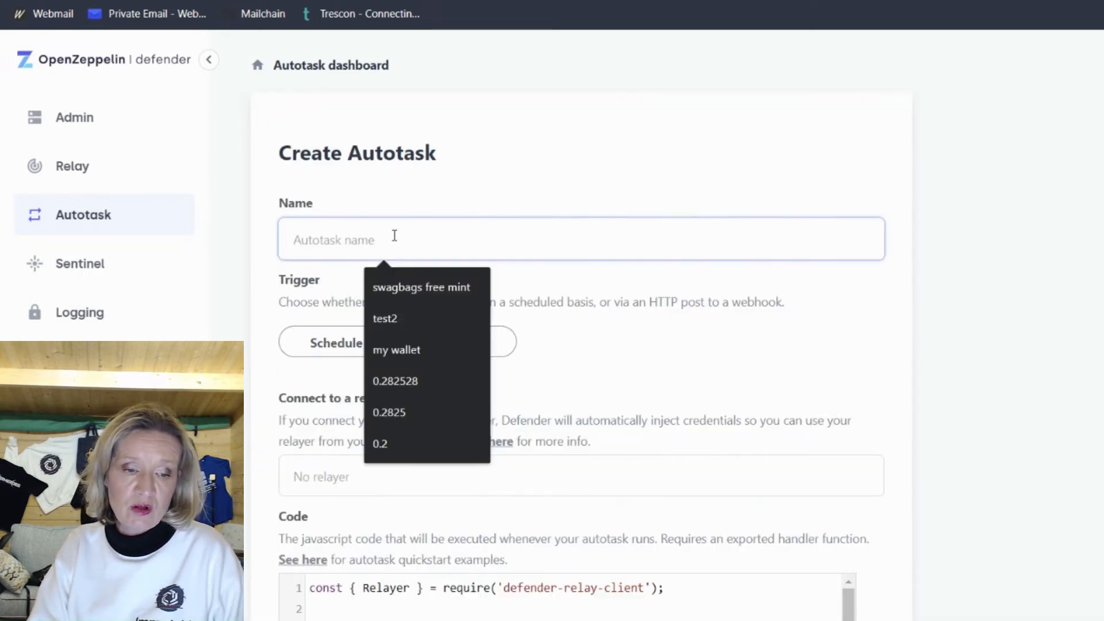
{"action": "type", "text": "YTT"}
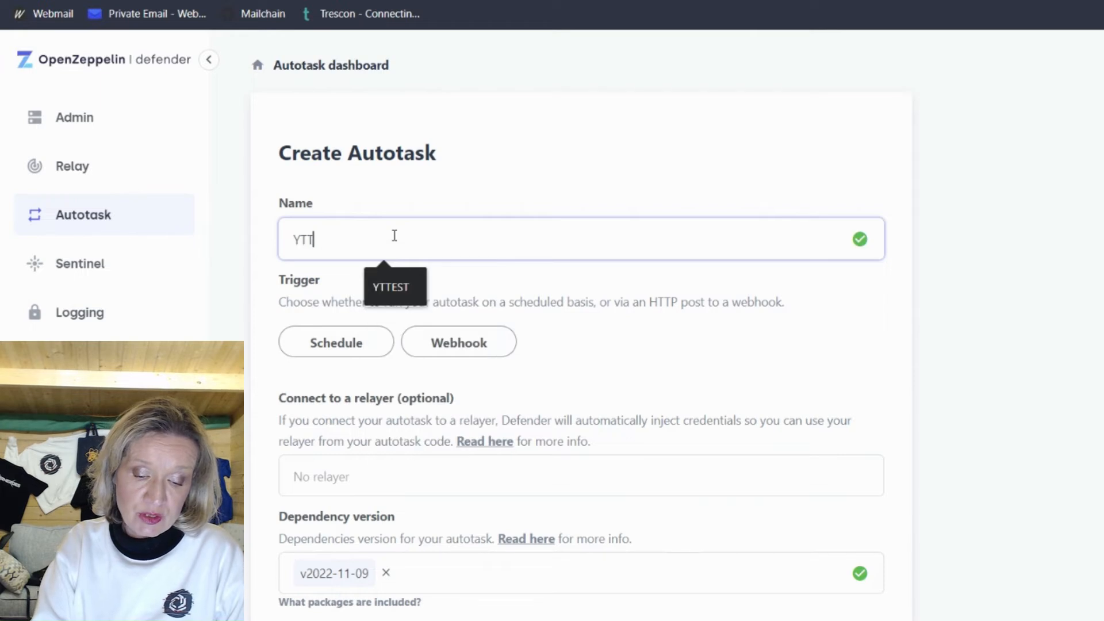
{"action": "type", "text": "EST"}
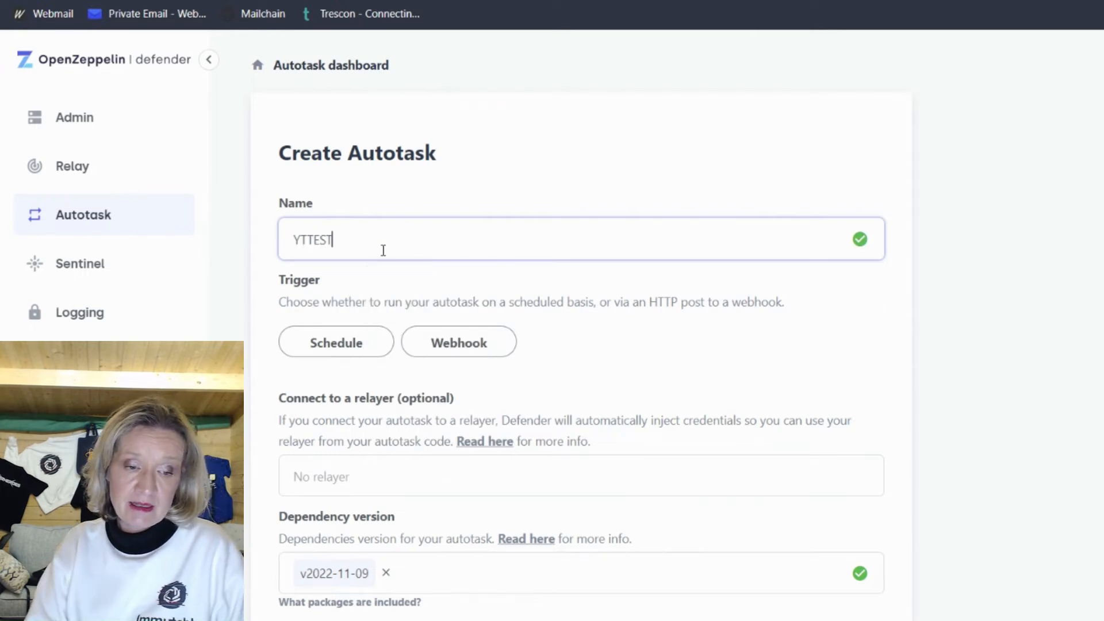
{"action": "left_click", "coordinate": [298, 306]}
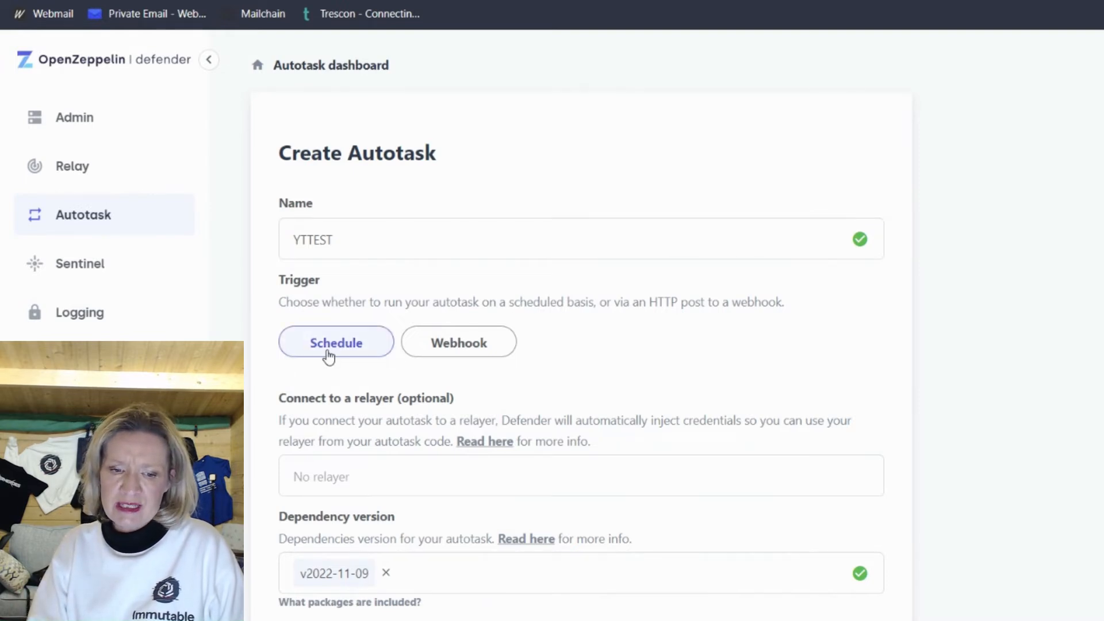
{"action": "left_click", "coordinate": [476, 347]}
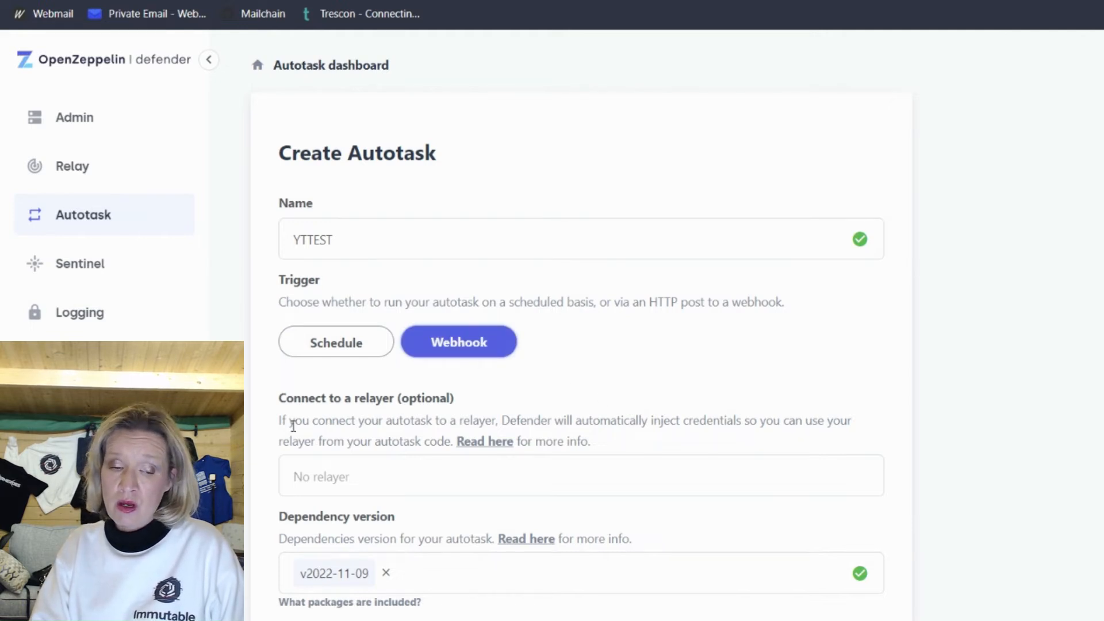
{"action": "left_click", "coordinate": [321, 482]}
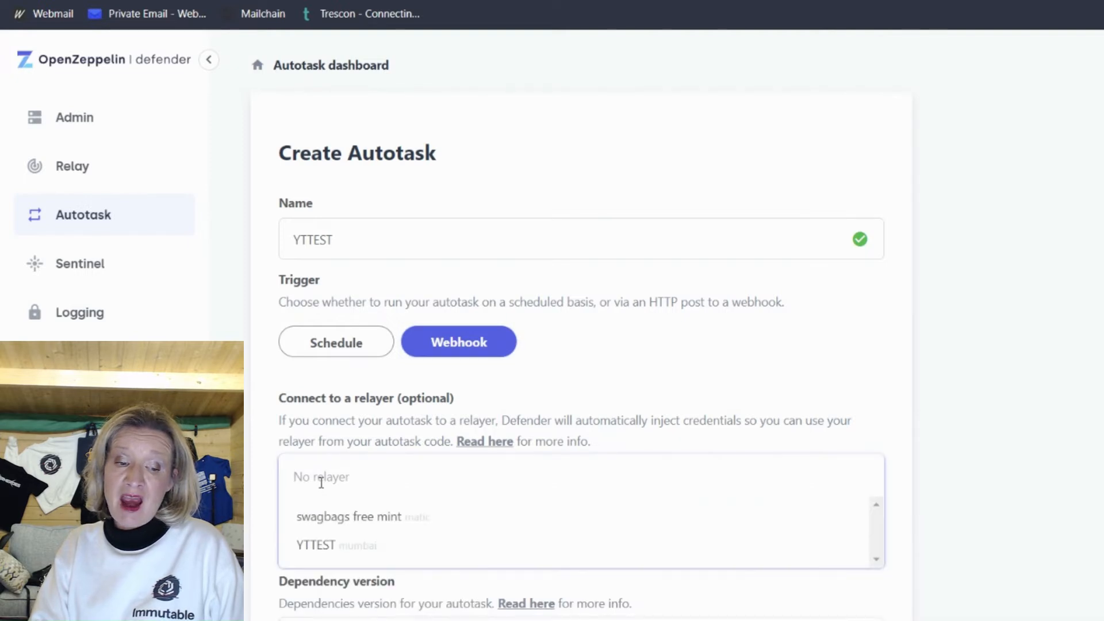
{"action": "left_click", "coordinate": [312, 547]}
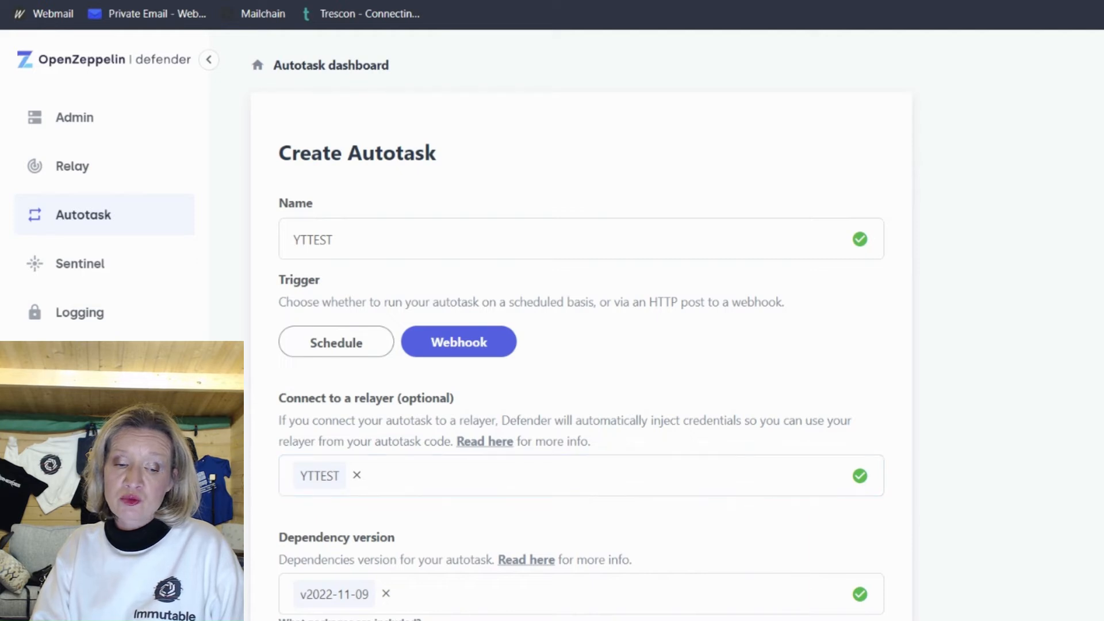
Copy the entire relay script, starting with the ethers require line, from the page that shows the raw code
{"action": "scroll", "coordinate": [581, 326], "scroll_direction": "down", "scroll_amount": 6}
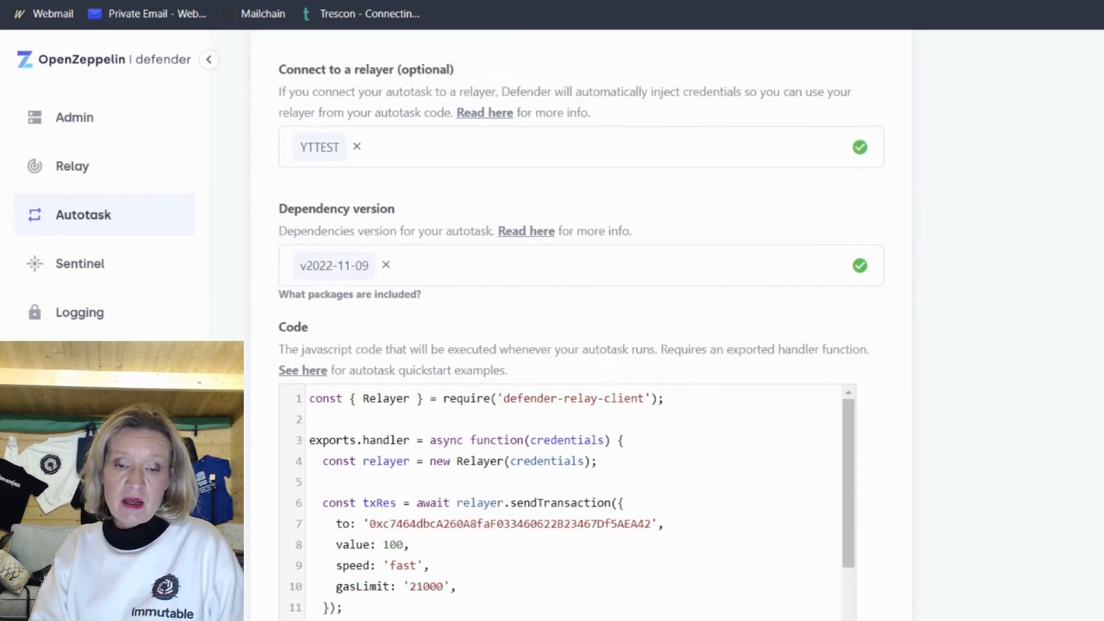
{"action": "scroll", "coordinate": [82, 333], "scroll_direction": "up", "scroll_amount": 1}
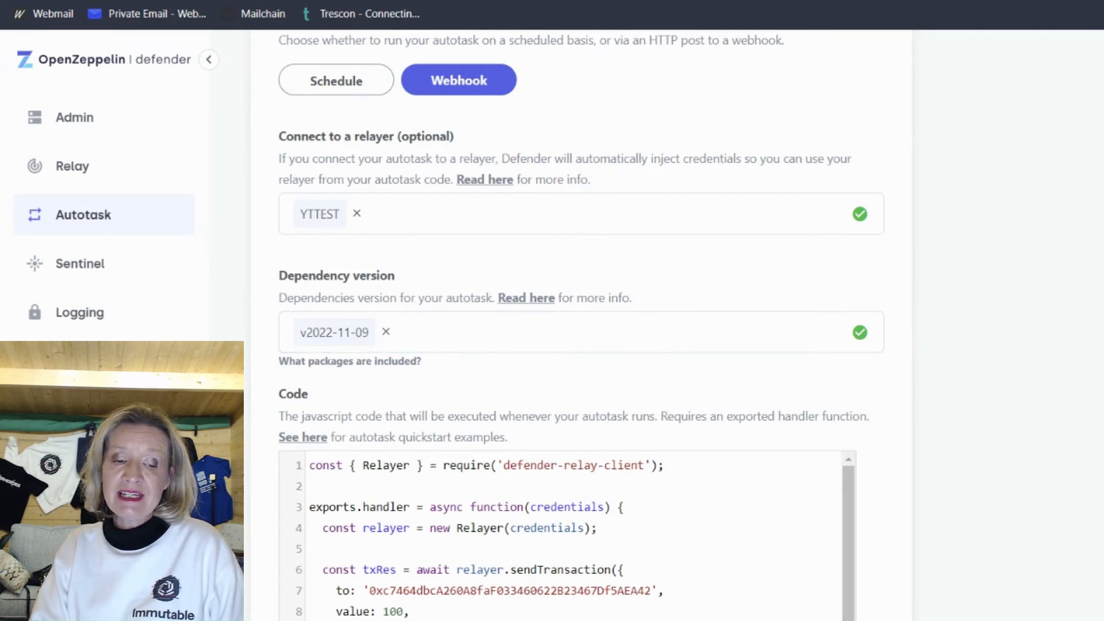
{"action": "scroll", "coordinate": [1015, 431], "scroll_direction": "down", "scroll_amount": 1}
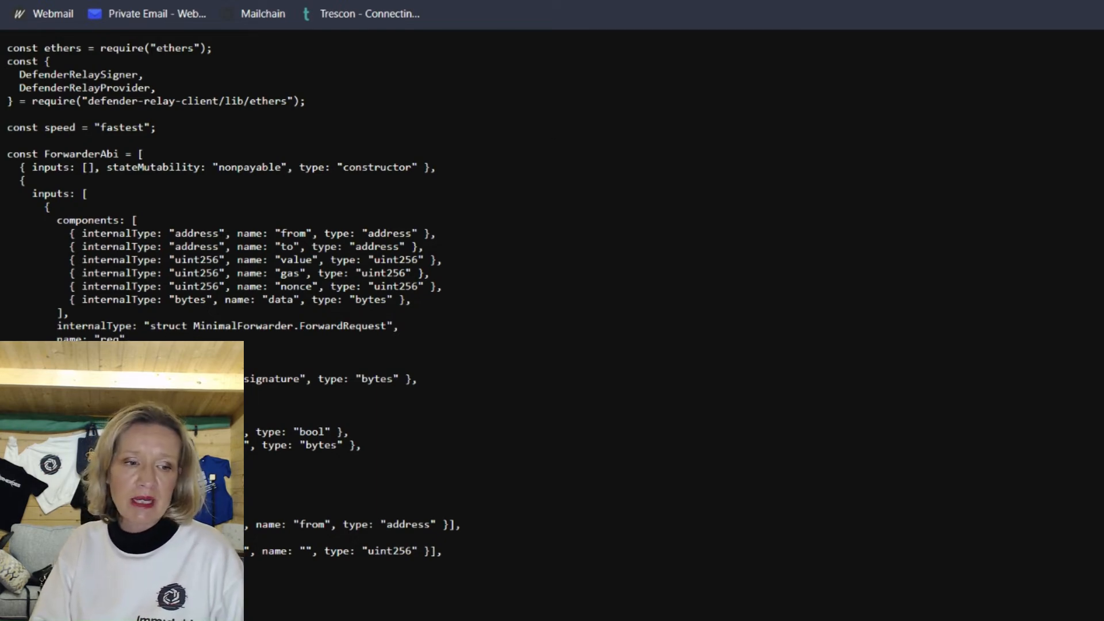
{"action": "scroll", "coordinate": [552, 322], "scroll_direction": "down", "scroll_amount": 20}
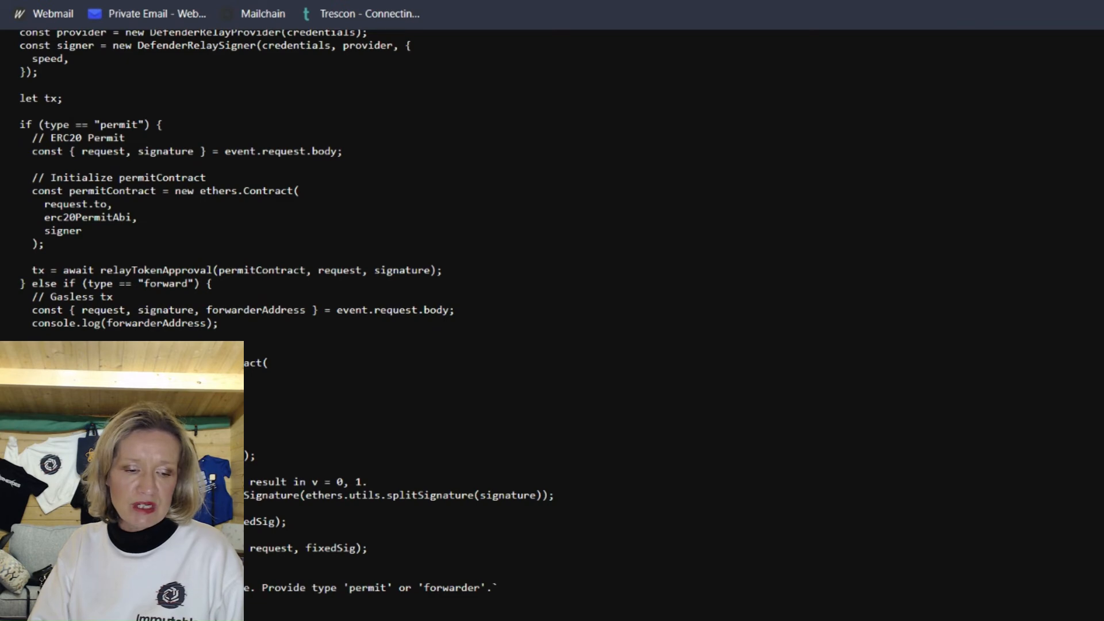
{"action": "left_click_drag", "start_coordinate": [34, 614], "coordinate": [33, 17]}
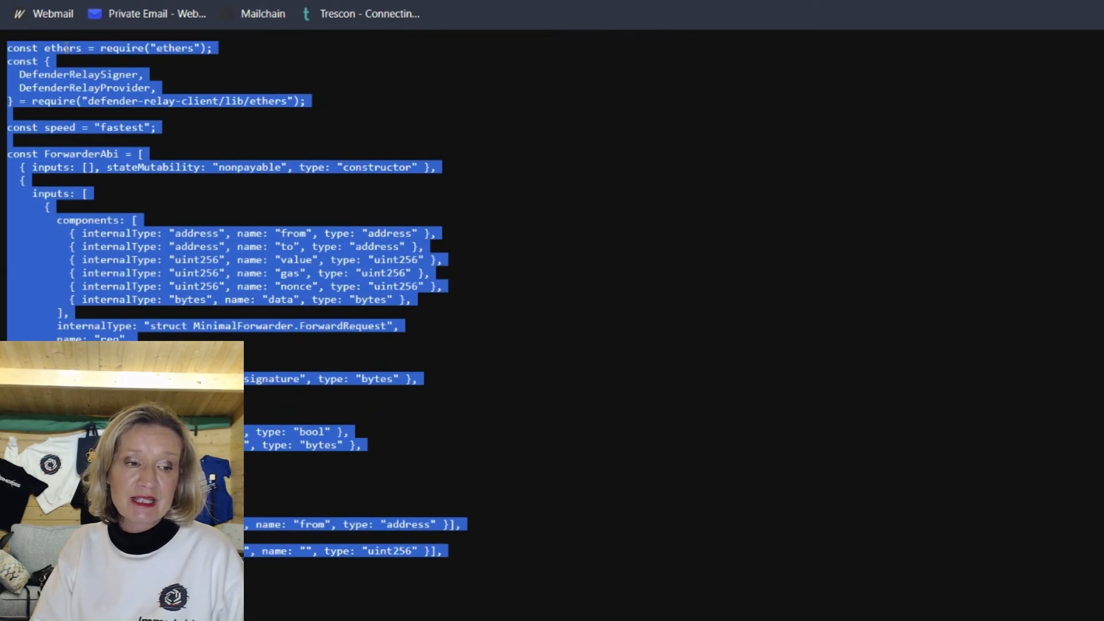
{"action": "right_click", "coordinate": [64, 47]}
{"action": "left_click", "coordinate": [103, 65]}
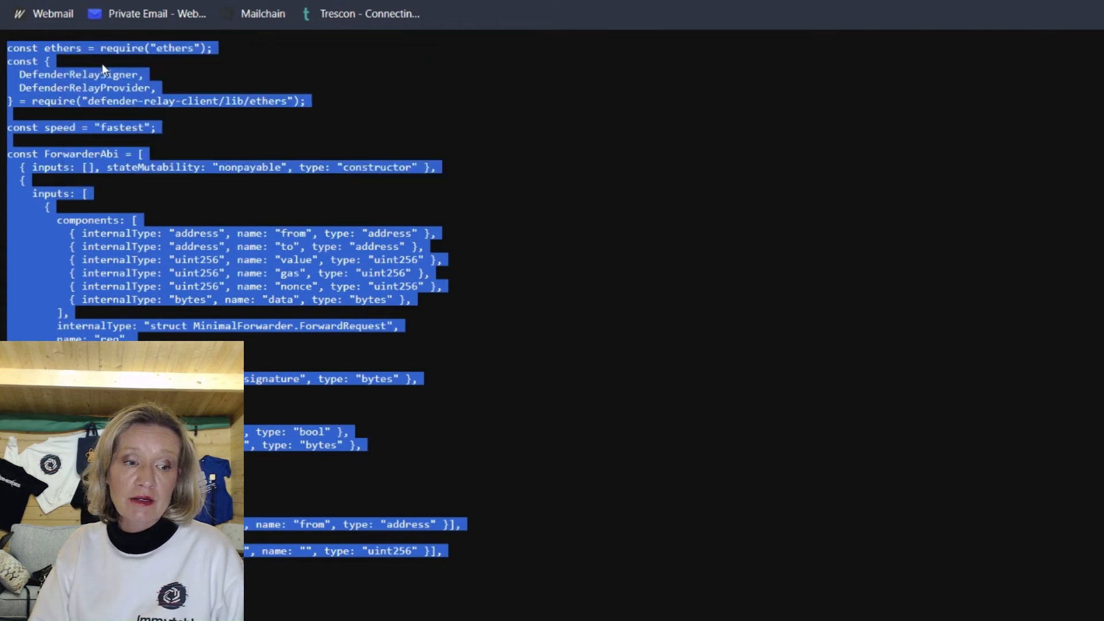
Replace all of the YTTEST autotask's default code with the copied relay script
{"action": "left_click", "coordinate": [288, 1]}
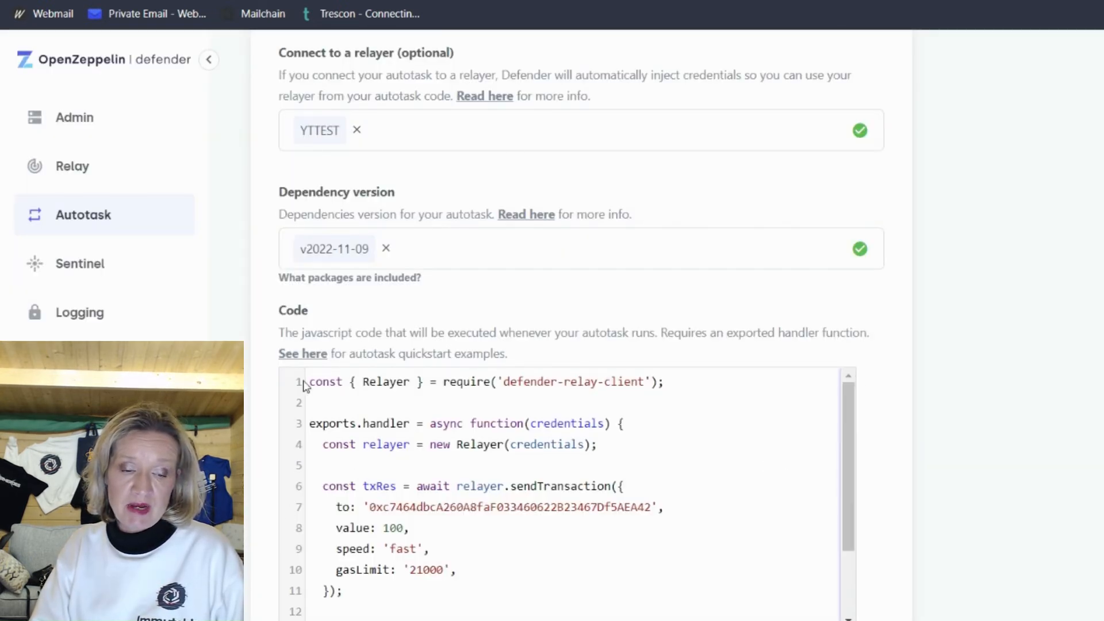
{"action": "left_click_drag", "start_coordinate": [309, 382], "coordinate": [311, 598]}
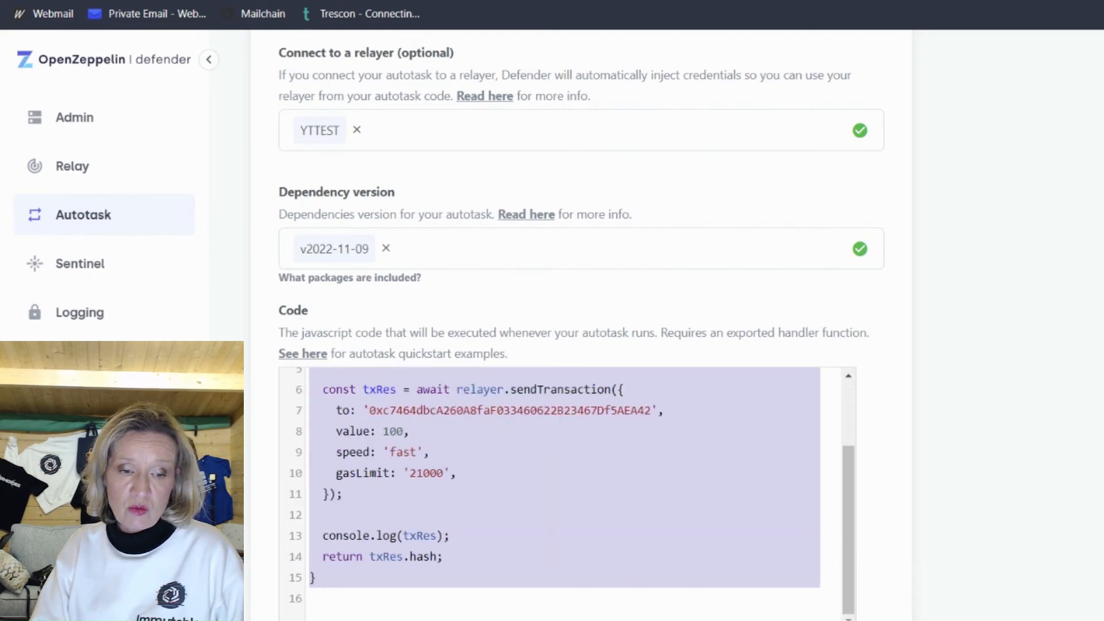
{"action": "key", "text": "BackSpace"}
{"action": "key", "text": "ctrl+v"}
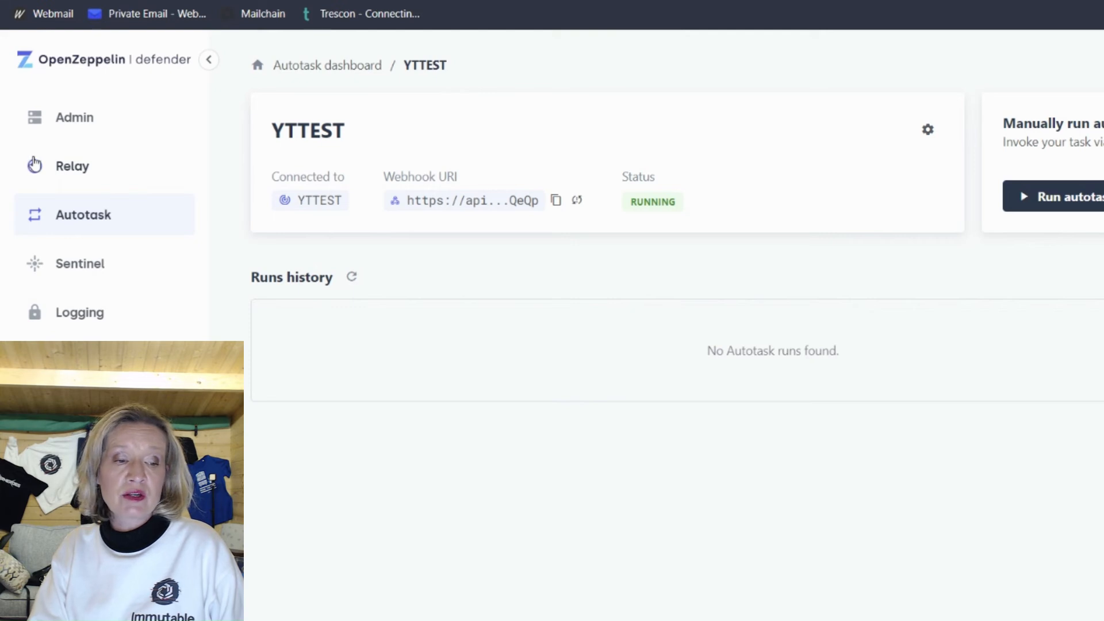
{"action": "left_click", "coordinate": [924, 131]}
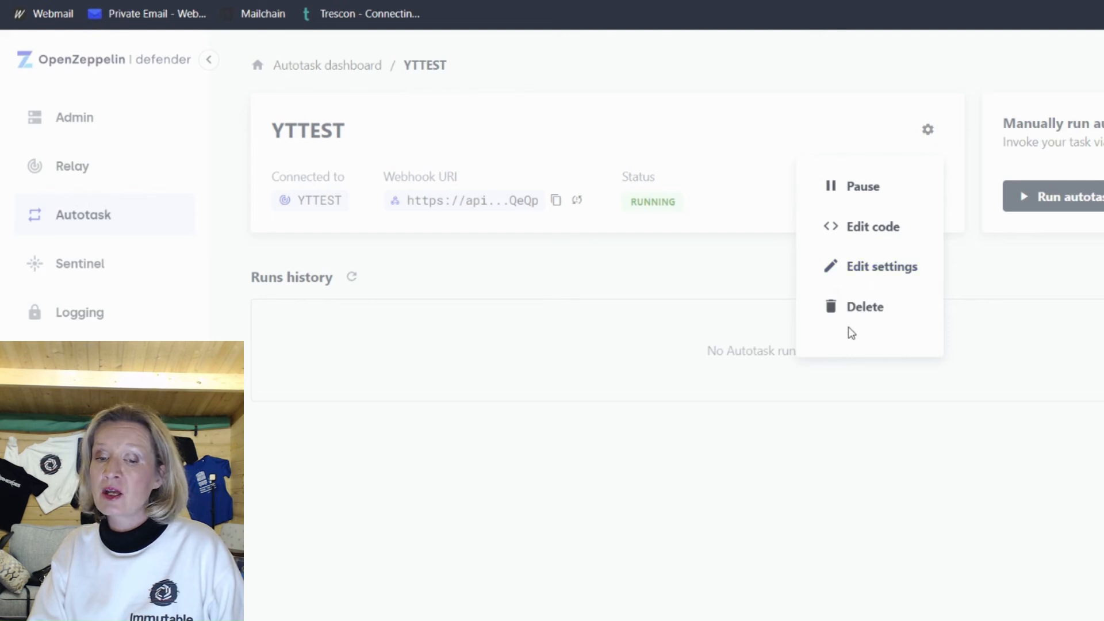
{"action": "left_click", "coordinate": [72, 164]}
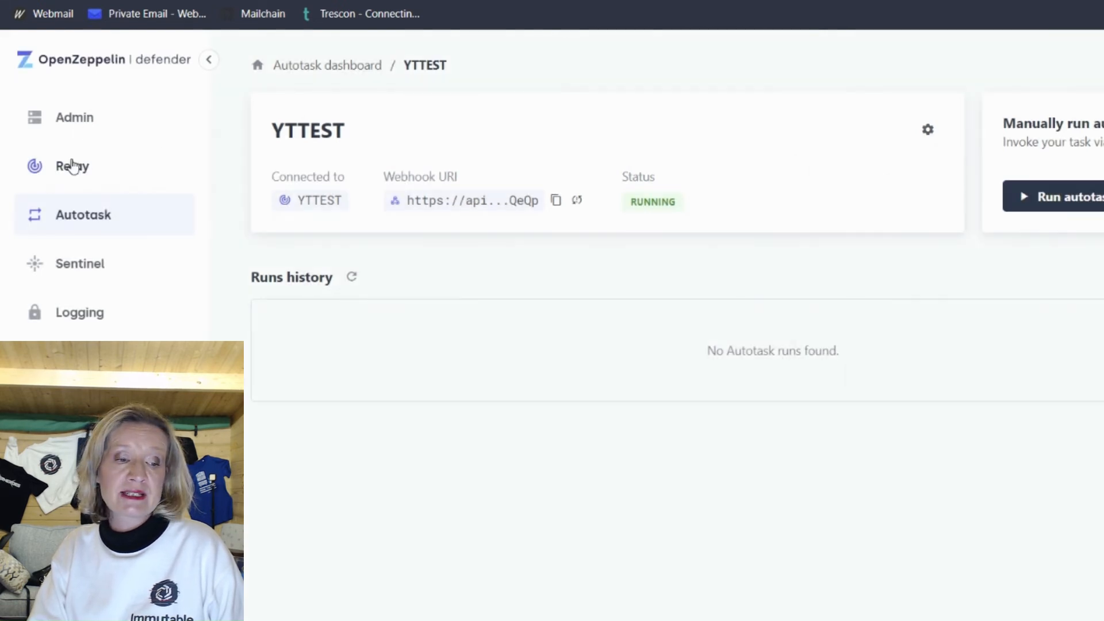
{"action": "left_click", "coordinate": [72, 167]}
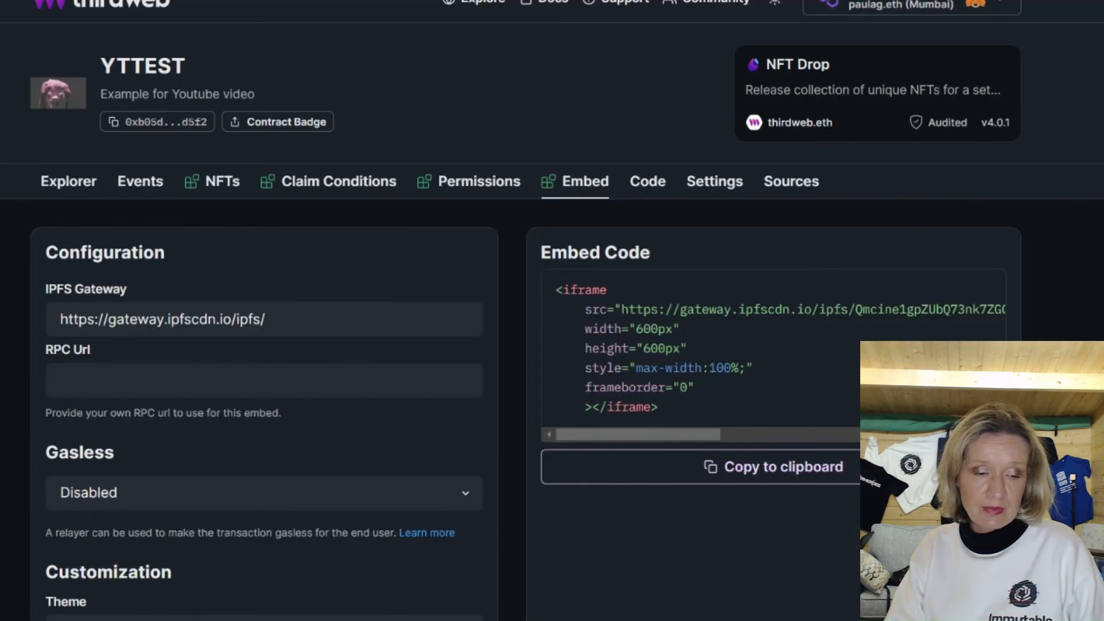
Set the gasless option to OpenZeppelin Relayer in the embed configuration of the YTTEST NFT Drop on thirdweb and review the embed code's source URL
{"action": "scroll", "coordinate": [552, 311], "scroll_direction": "down", "scroll_amount": 1}
{"action": "scroll", "coordinate": [552, 311], "scroll_direction": "down", "scroll_amount": 3}
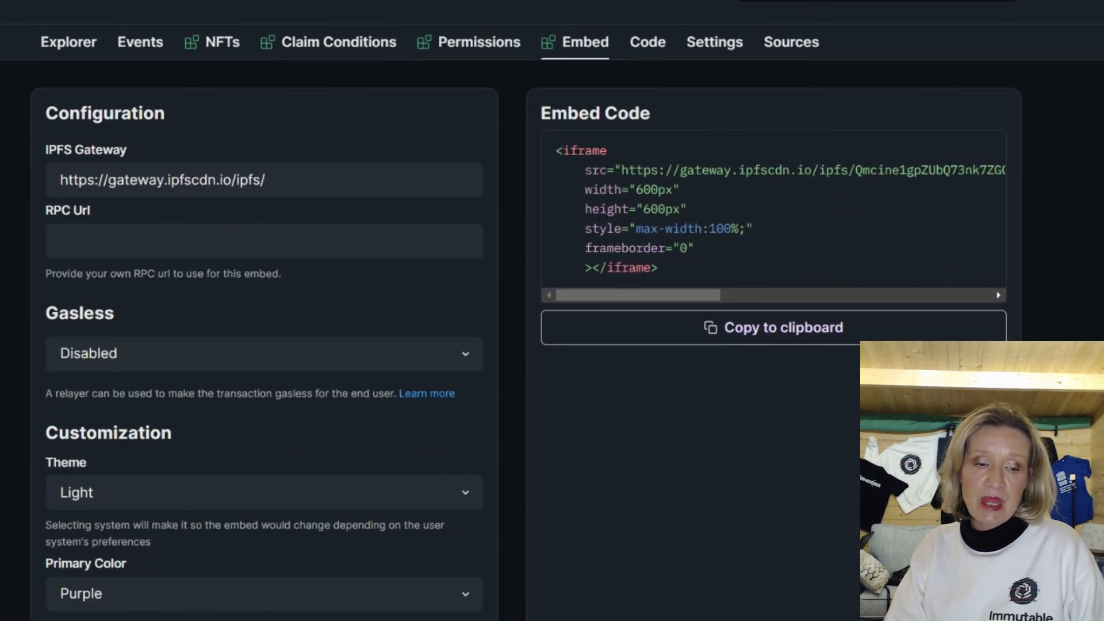
{"action": "scroll", "coordinate": [553, 311], "scroll_direction": "up", "scroll_amount": 1}
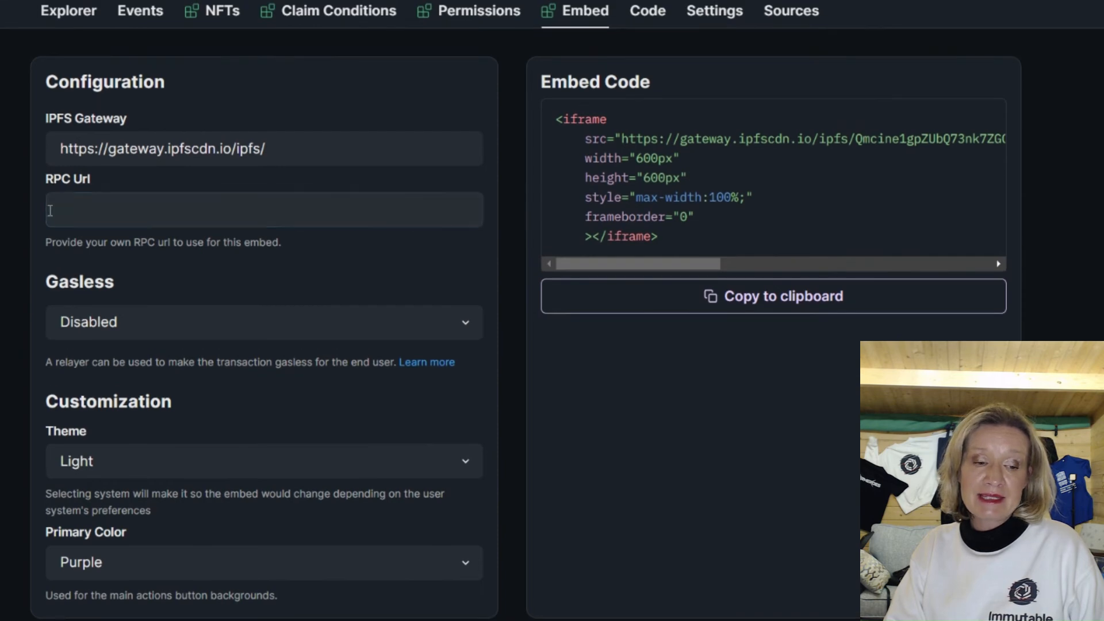
{"action": "left_click", "coordinate": [93, 323]}
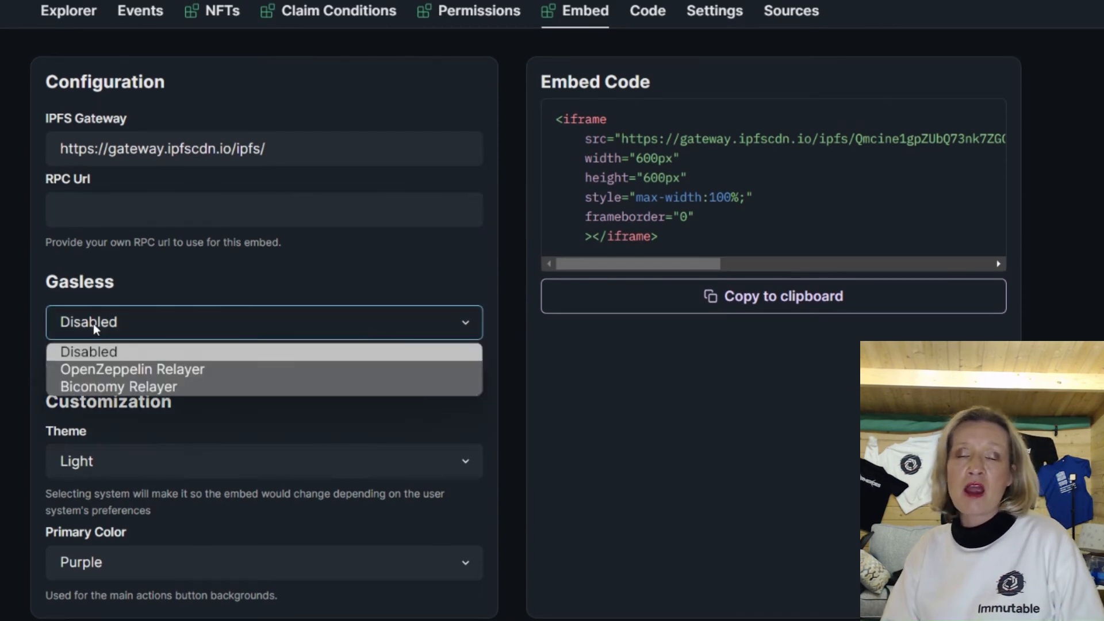
{"action": "left_click", "coordinate": [98, 371]}
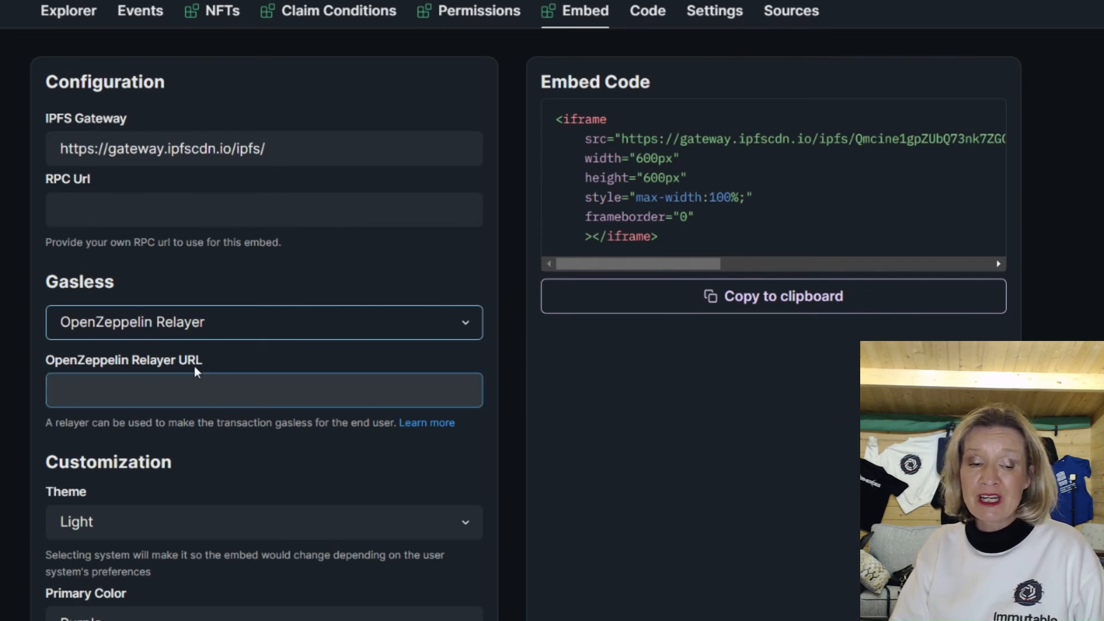
{"action": "left_click", "coordinate": [98, 395]}
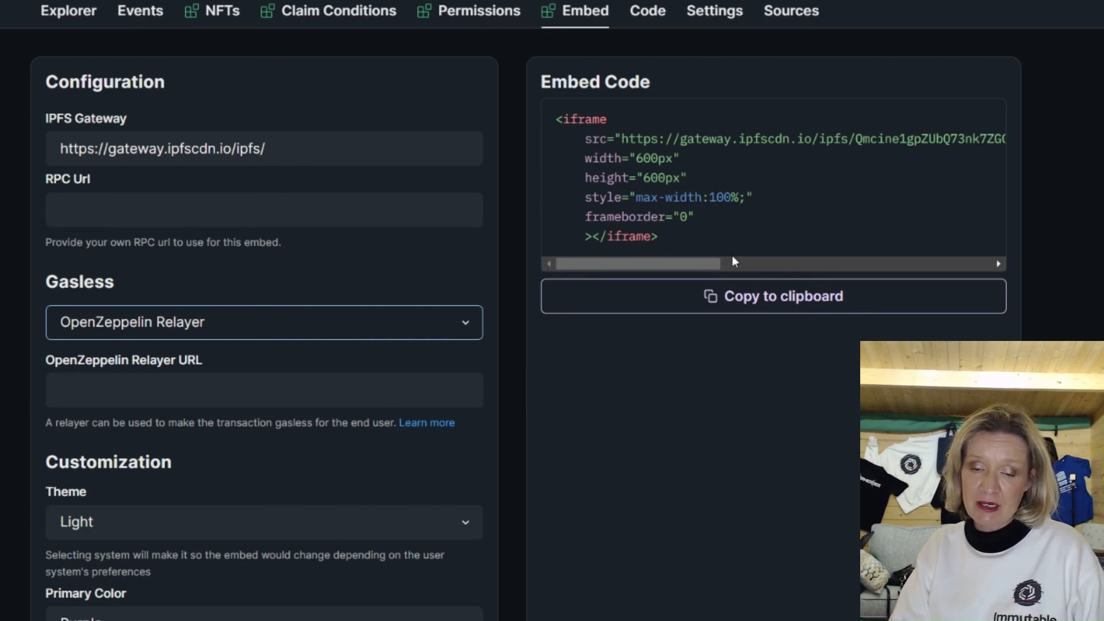
{"action": "left_click_drag", "start_coordinate": [684, 264], "coordinate": [1007, 282]}
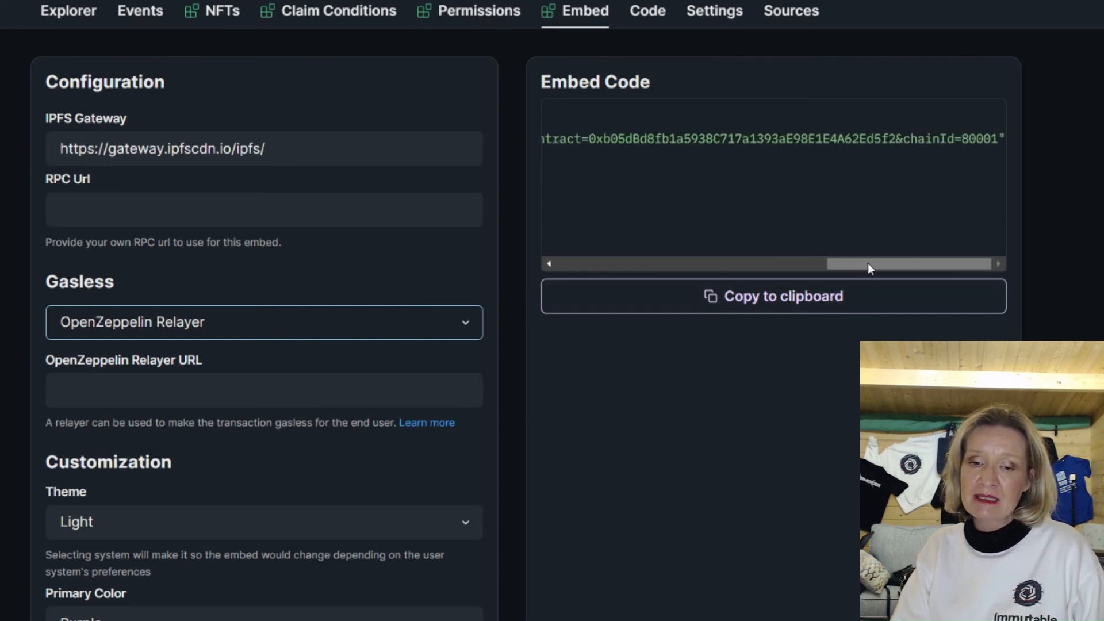
{"action": "left_click_drag", "start_coordinate": [868, 264], "coordinate": [568, 243]}
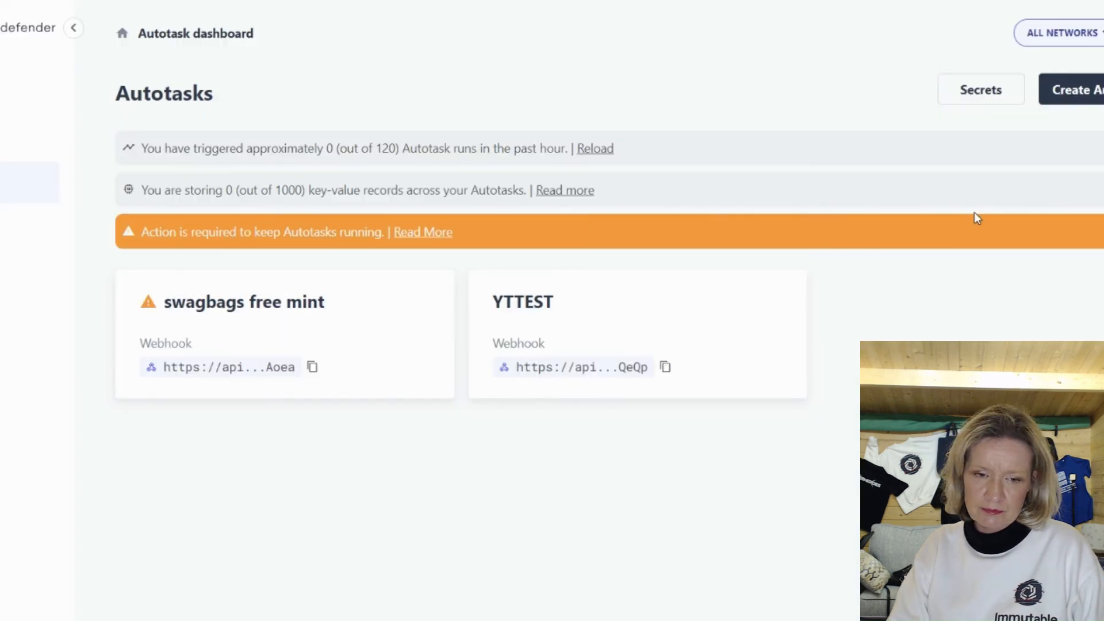
Copy the YTTEST autotask's webhook URL from OpenZeppelin Defender and enter it as the OpenZeppelin Relayer URL in the thirdweb embed configuration
{"action": "left_click", "coordinate": [29, 133]}
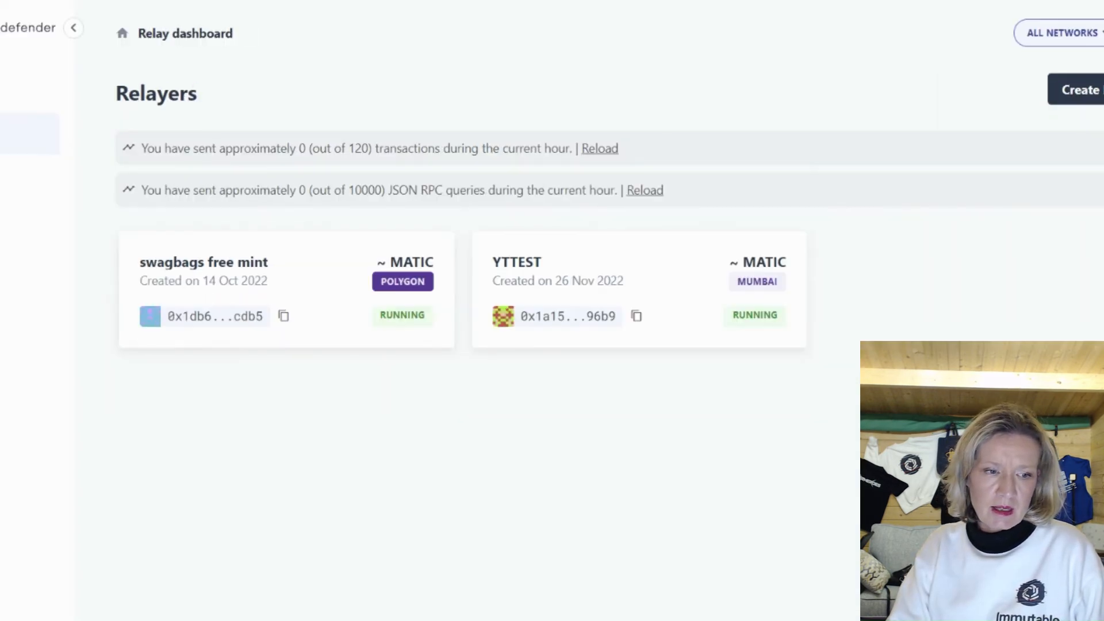
{"action": "left_click", "coordinate": [29, 182]}
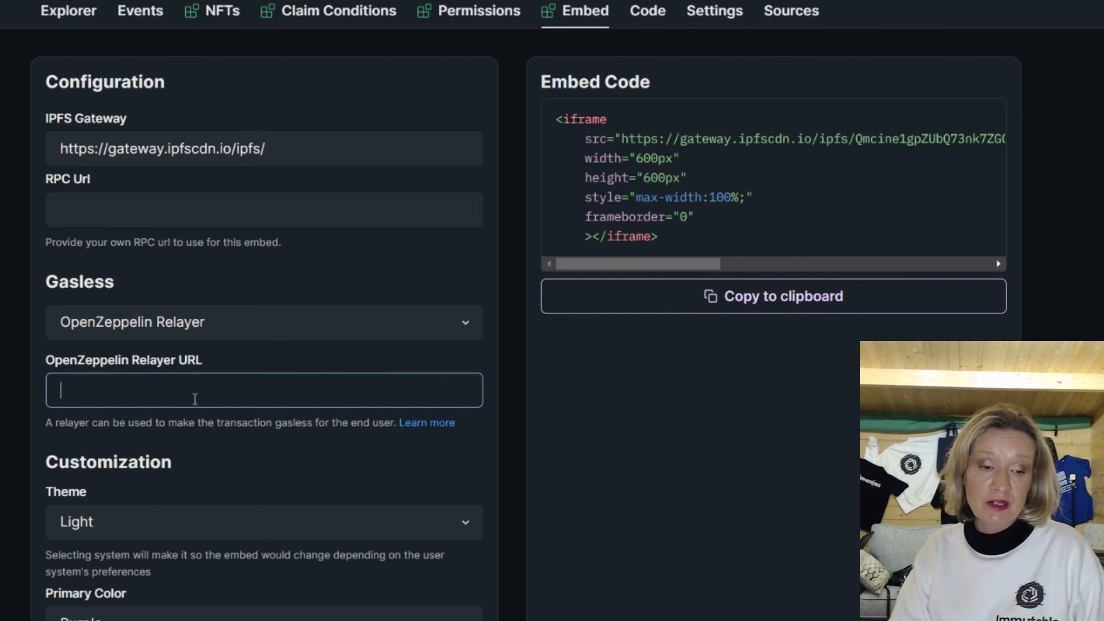
{"action": "key", "text": "ctrl+v"}
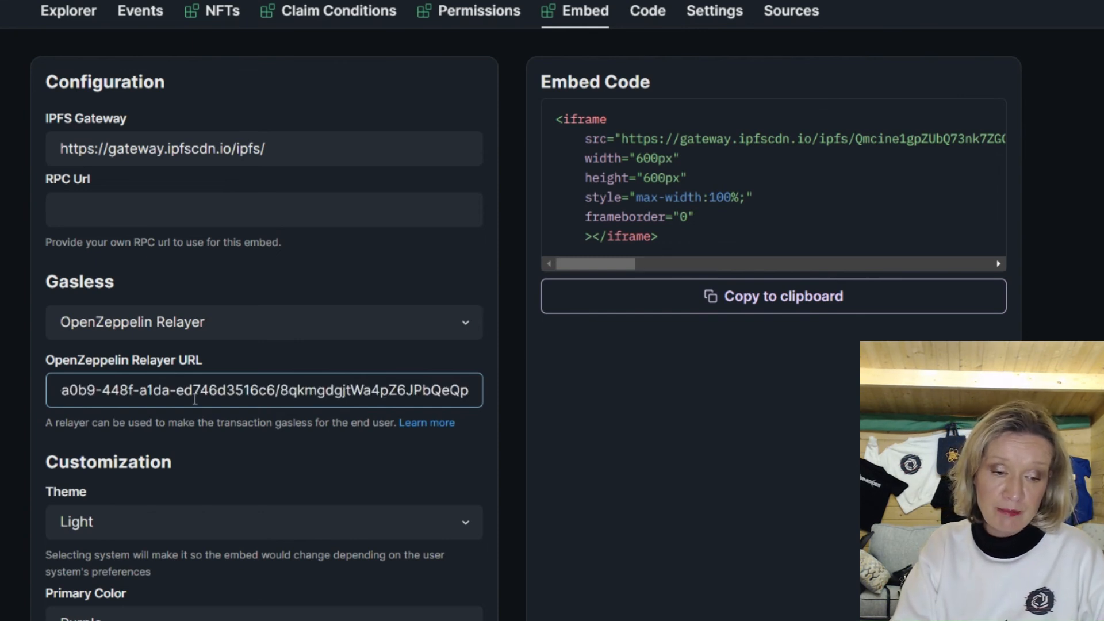
Check the full source URL in the embed code and copy the iframe code
{"action": "left_click_drag", "start_coordinate": [587, 265], "coordinate": [850, 267]}
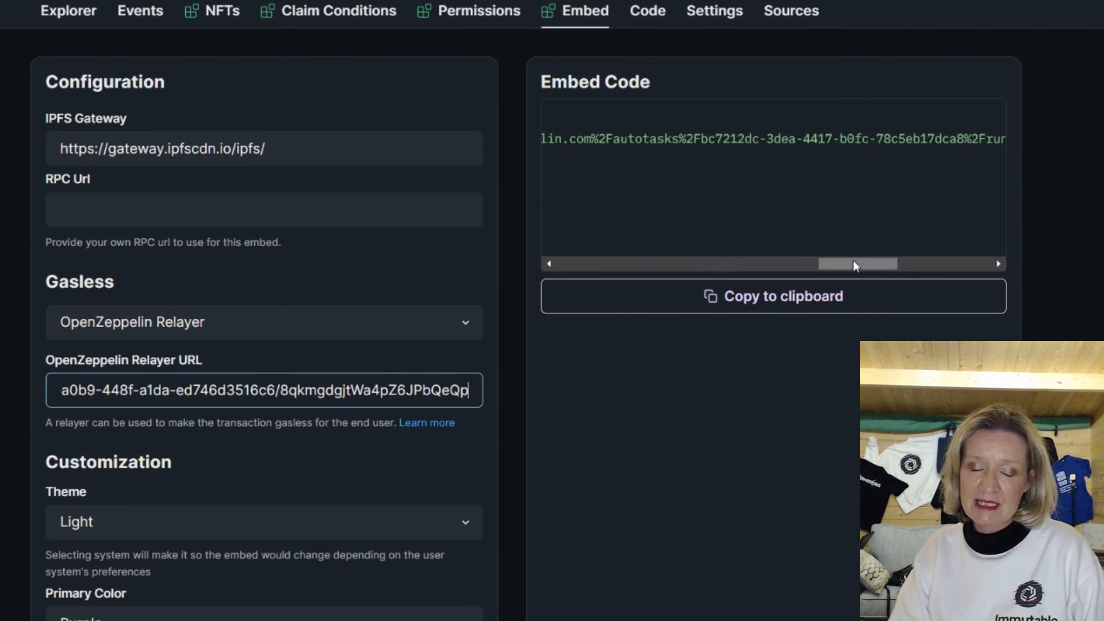
{"action": "left_click_drag", "start_coordinate": [859, 263], "coordinate": [508, 256]}
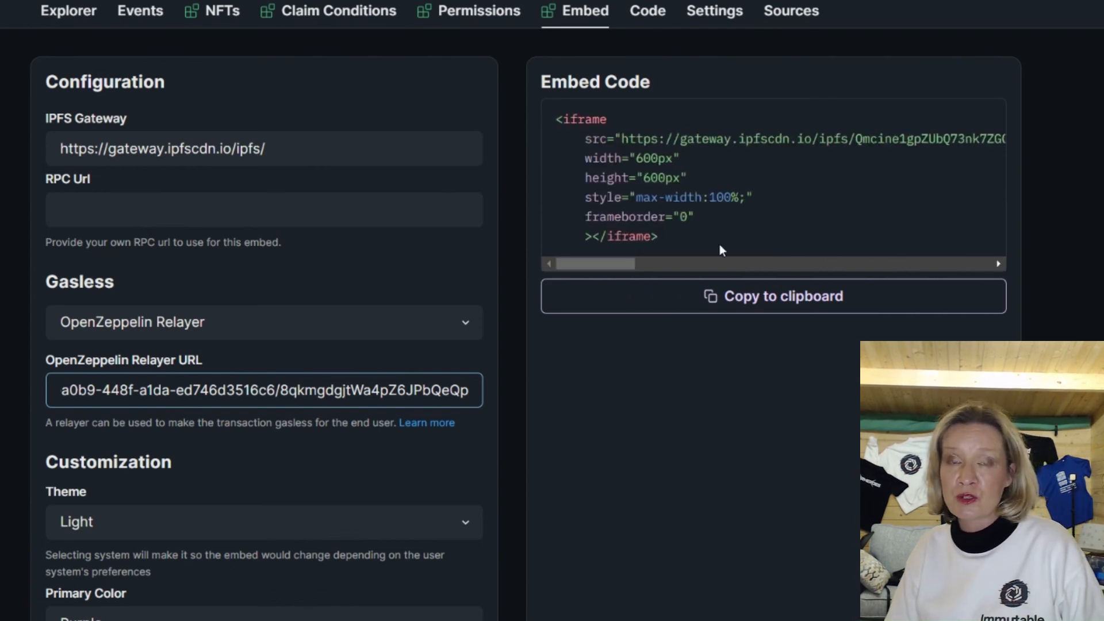
{"action": "left_click", "coordinate": [743, 308]}
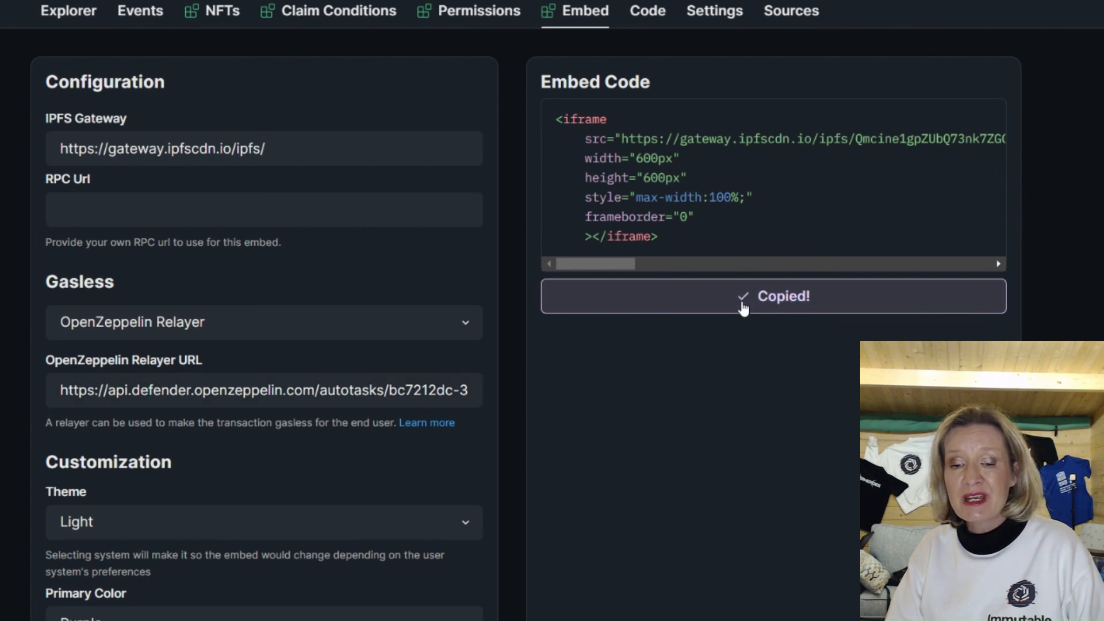